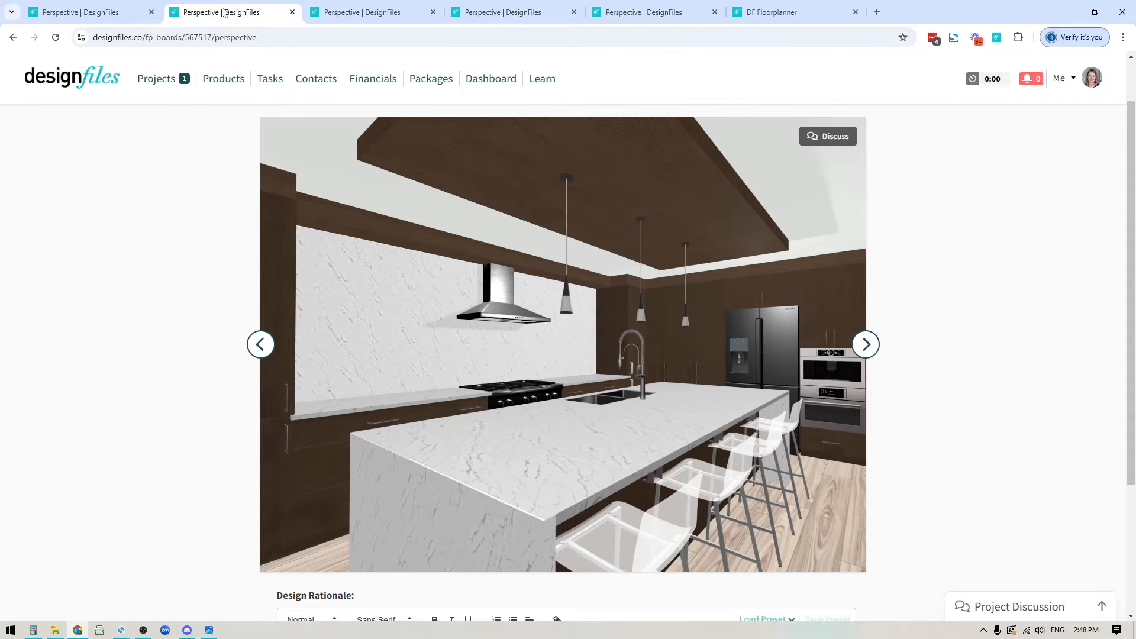
Look through the example kitchen perspective renderings in the open browser tabs, and switch to the DF Floorplanner project.
{"action": "left_click", "coordinate": [385, 17]}
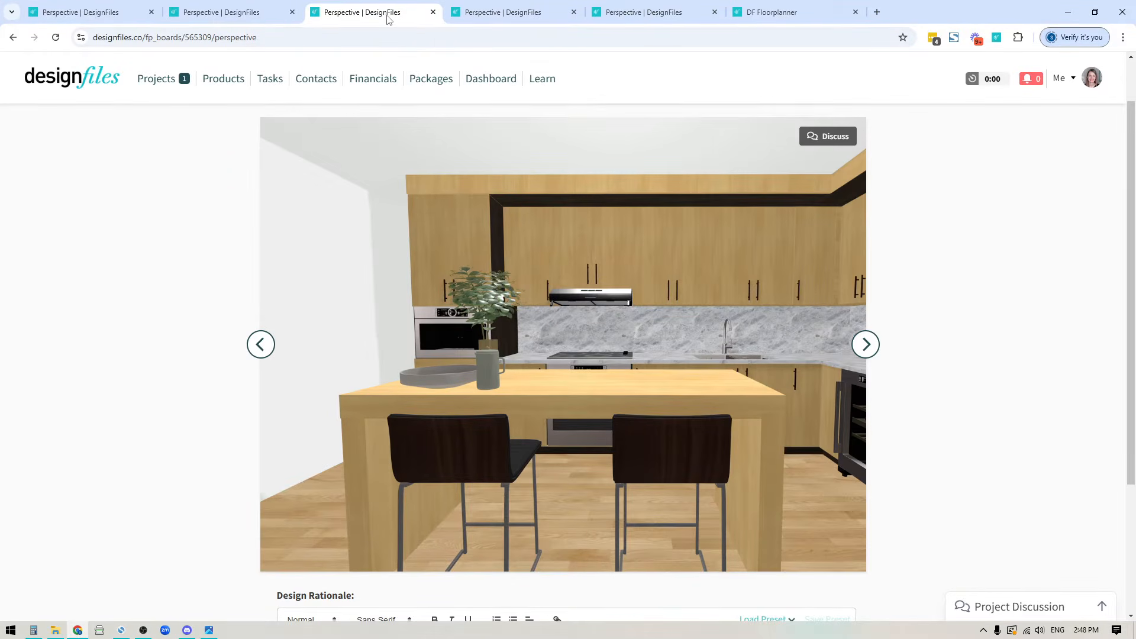
{"action": "left_click", "coordinate": [503, 14]}
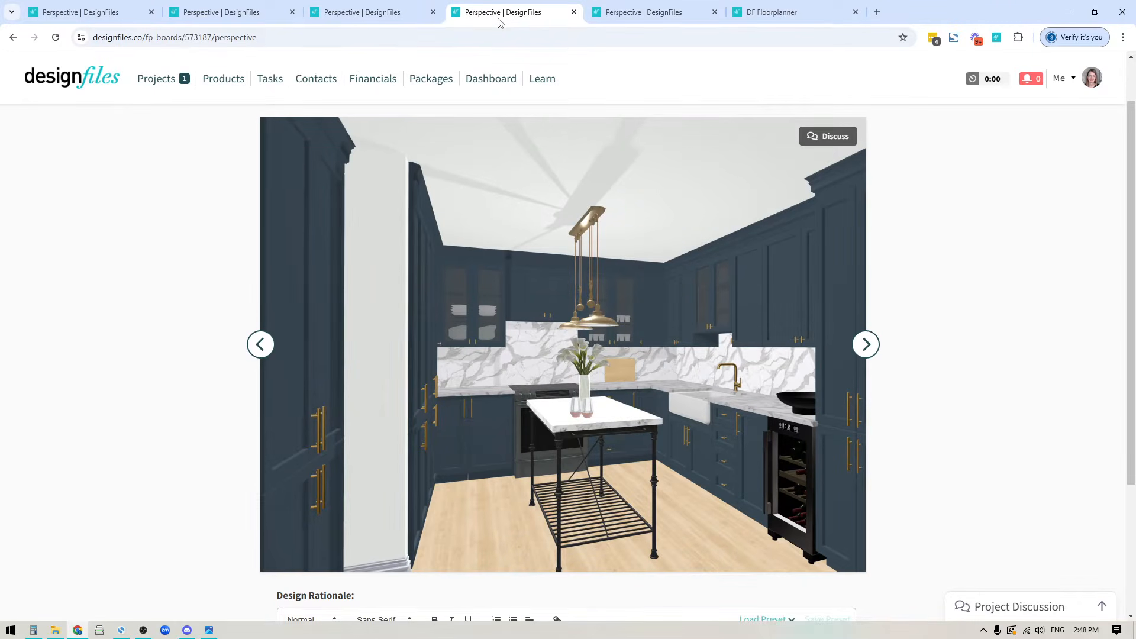
{"action": "left_click", "coordinate": [636, 18]}
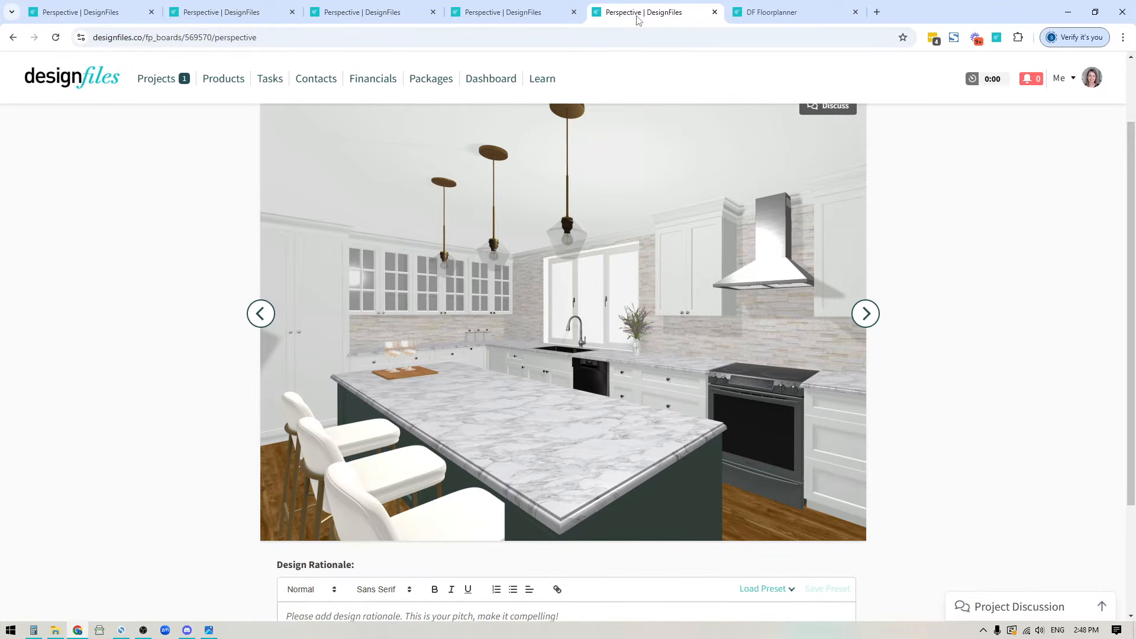
{"action": "left_click", "coordinate": [760, 17]}
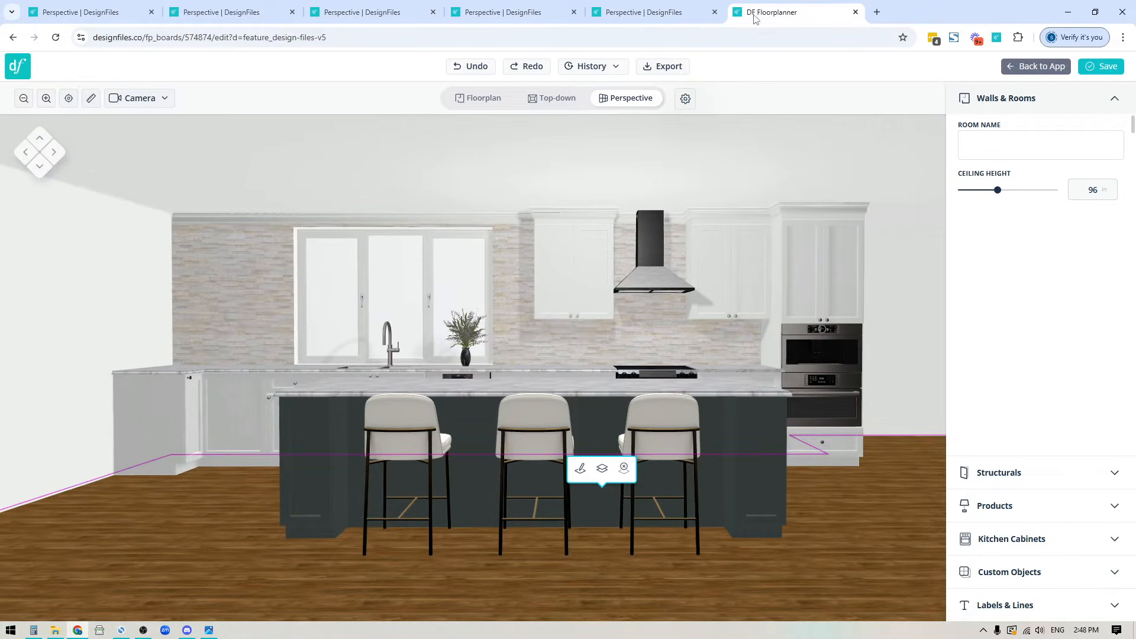
Deselect the kitchen floor in the perspective view, and show the large kitchen room in the Floorplan view.
{"action": "scroll", "coordinate": [533, 479], "scroll_direction": "down", "scroll_amount": 3}
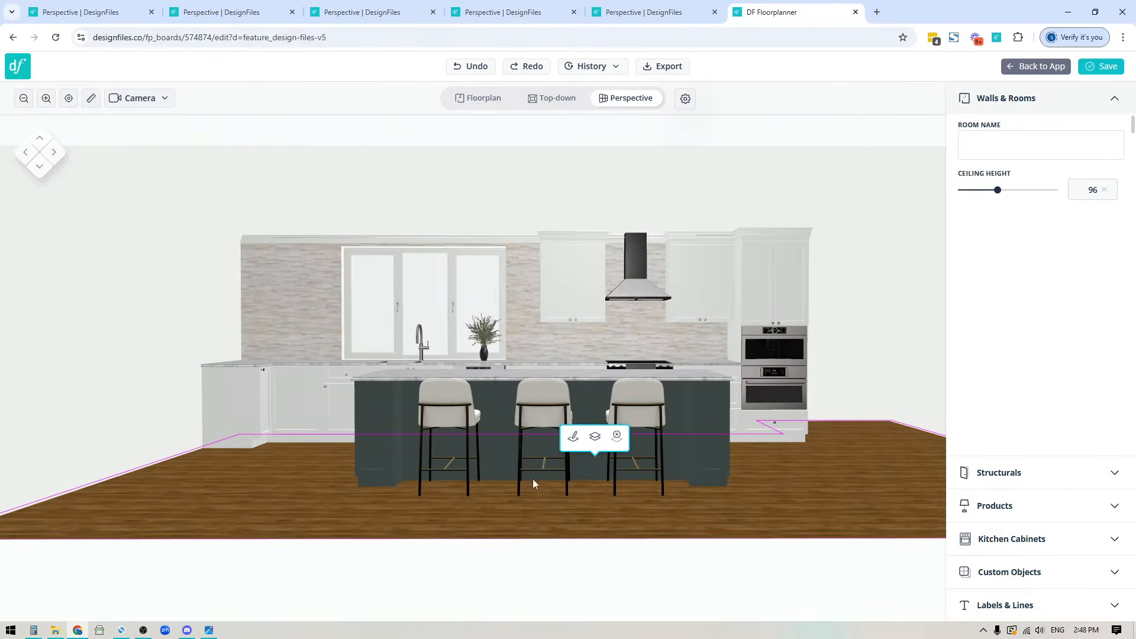
{"action": "left_click", "coordinate": [489, 572]}
{"action": "scroll", "coordinate": [489, 572], "scroll_direction": "up", "scroll_amount": 3}
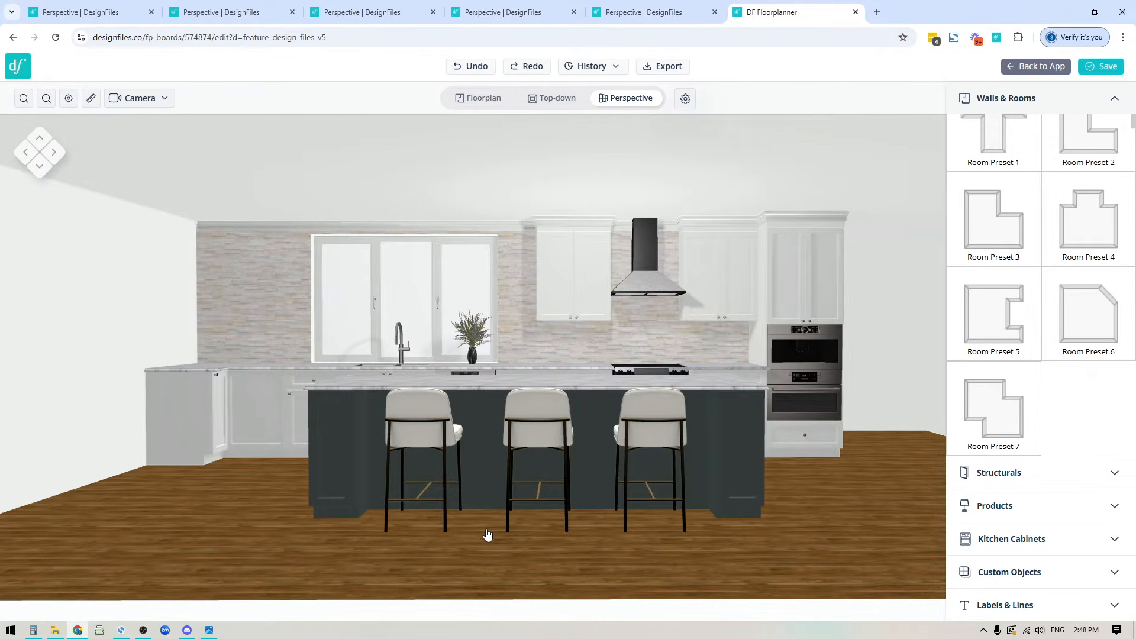
{"action": "left_click", "coordinate": [482, 98]}
{"action": "scroll", "coordinate": [486, 563], "scroll_direction": "up", "scroll_amount": 3}
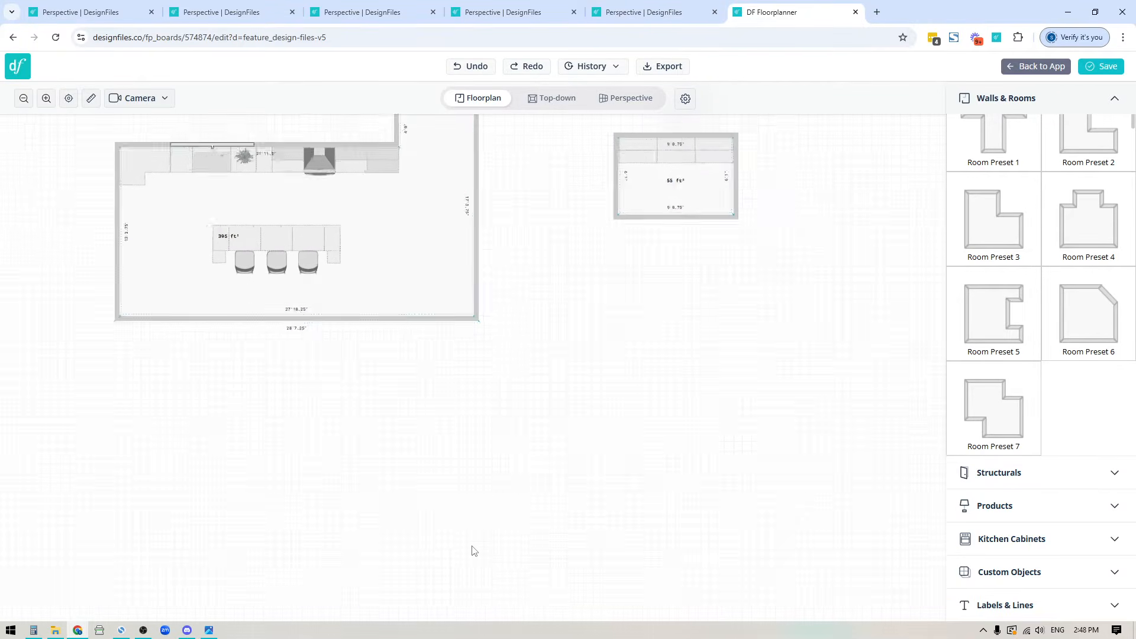
{"action": "left_click_drag", "start_coordinate": [330, 343], "coordinate": [548, 567]}
{"action": "scroll", "coordinate": [596, 533], "scroll_direction": "up", "scroll_amount": 3}
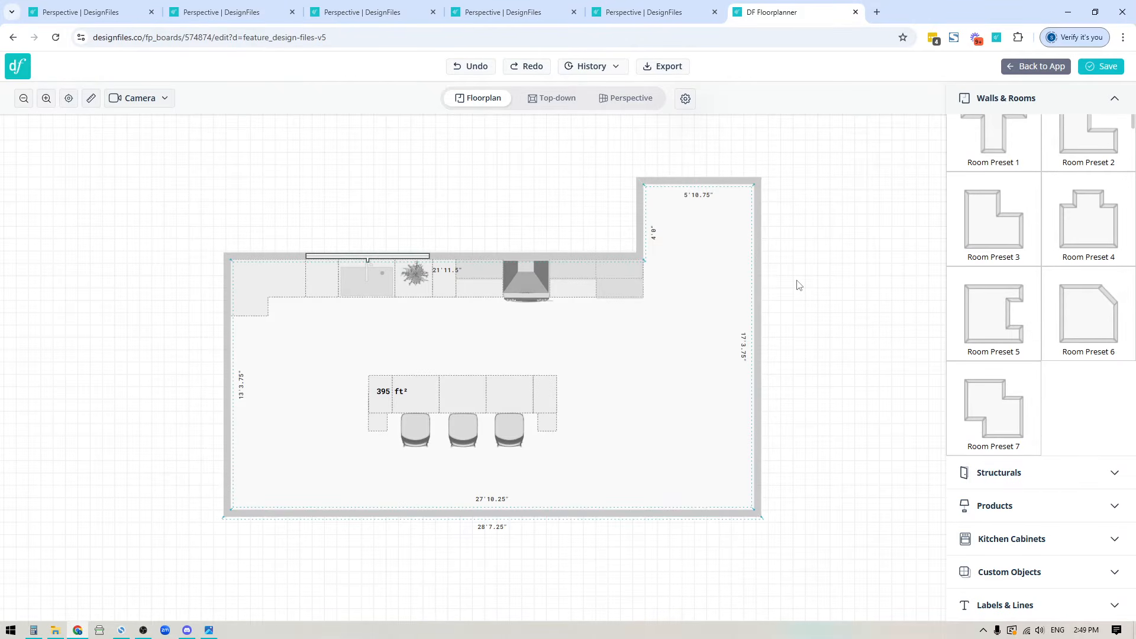
Examine the door and drawer configurations and the sizes offered for base cabinets in the kitchen cabinet library.
{"action": "left_click", "coordinate": [1014, 542]}
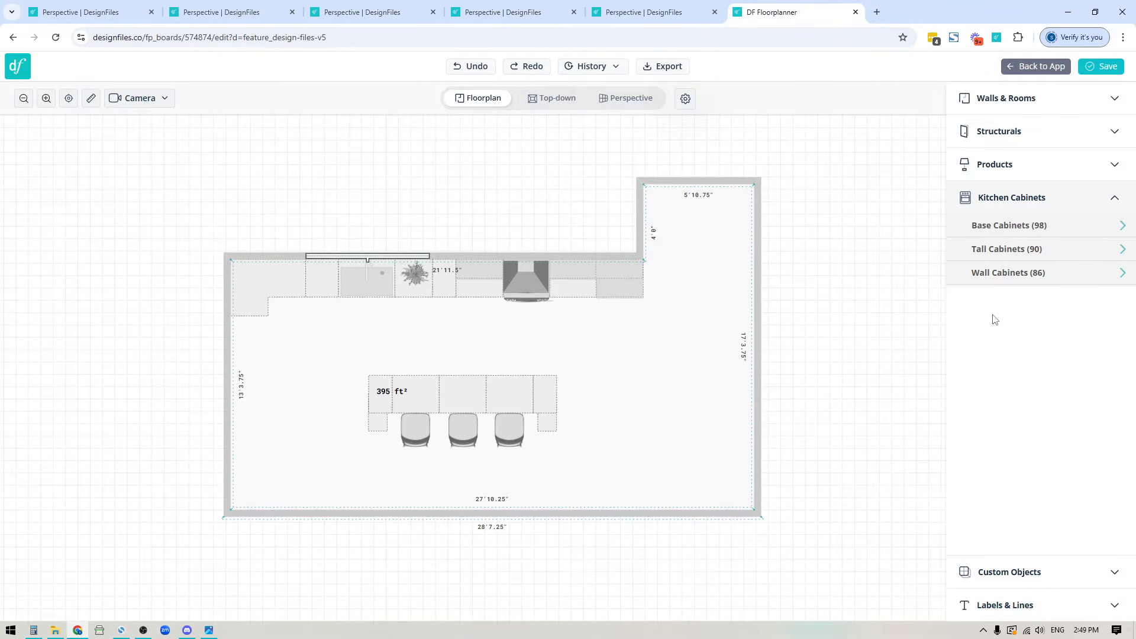
{"action": "left_click", "coordinate": [1000, 225]}
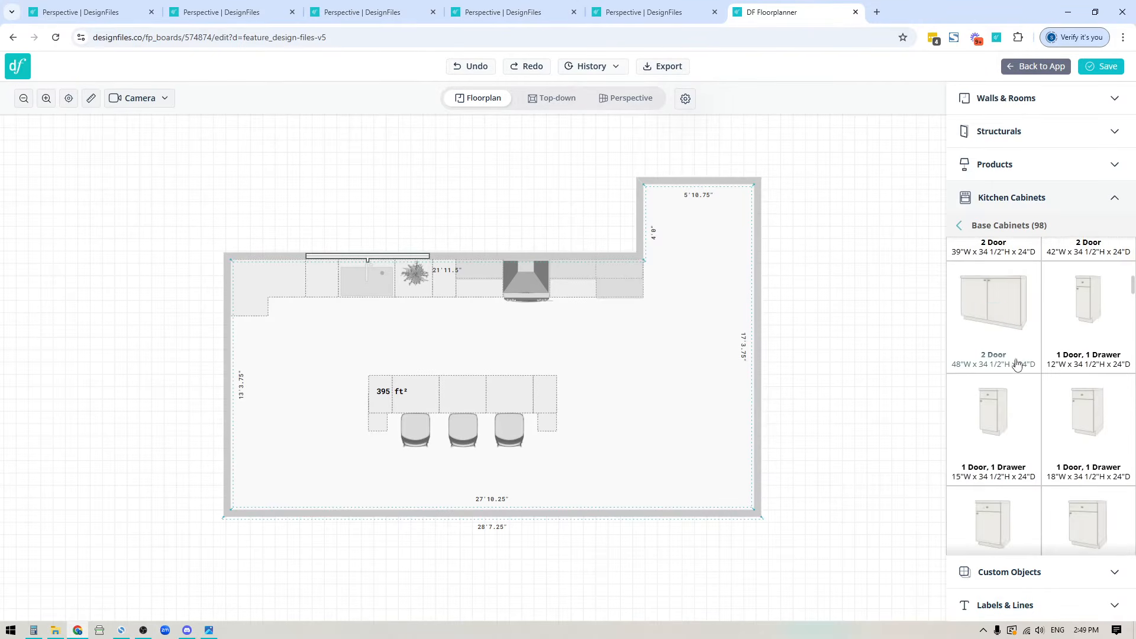
{"action": "scroll", "coordinate": [1024, 363], "scroll_direction": "down", "scroll_amount": 5}
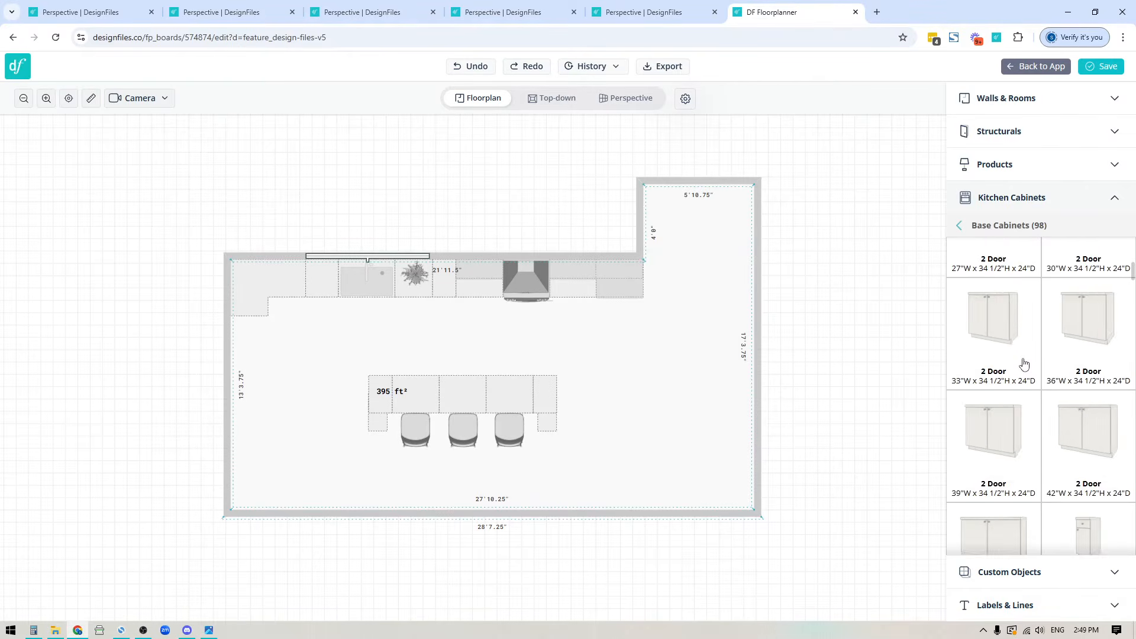
{"action": "scroll", "coordinate": [1025, 363], "scroll_direction": "down", "scroll_amount": 8}
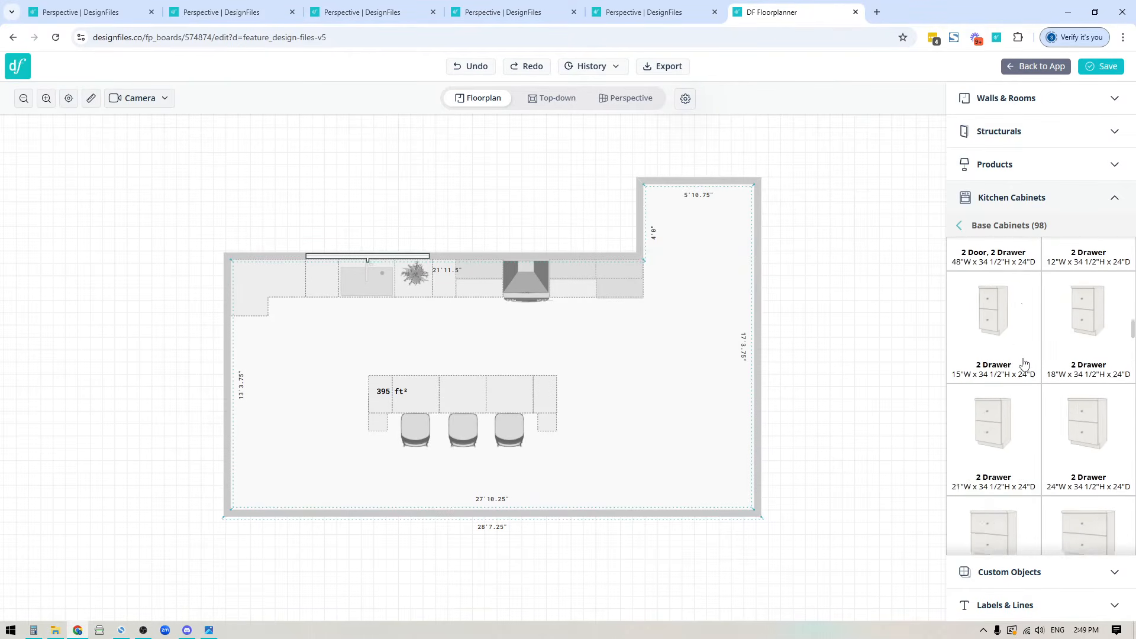
{"action": "scroll", "coordinate": [1025, 364], "scroll_direction": "down", "scroll_amount": 6}
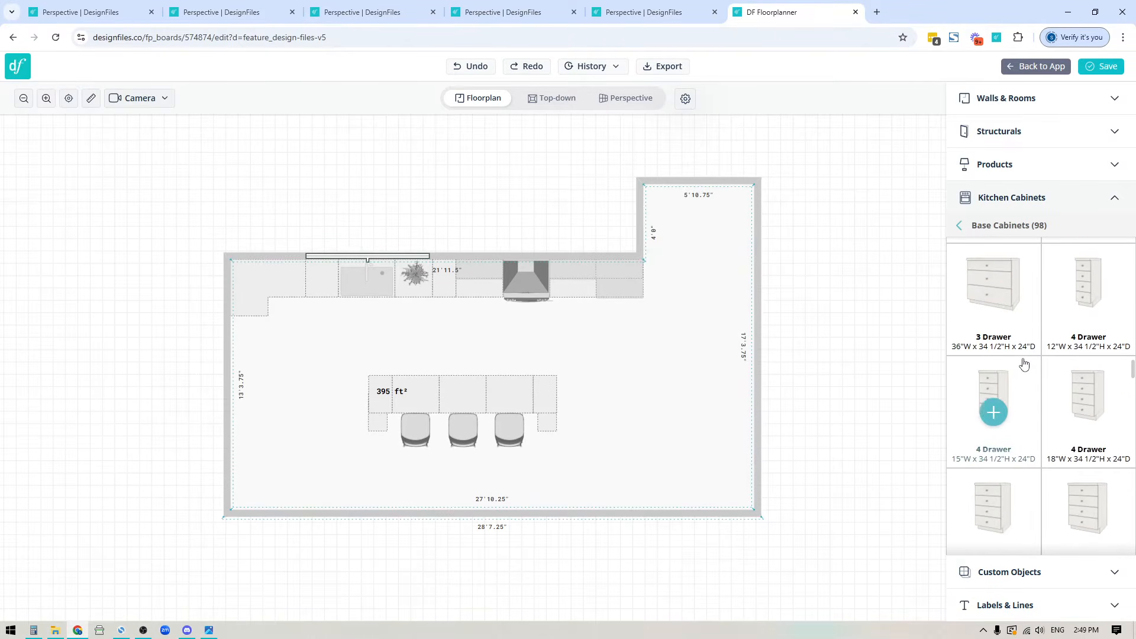
{"action": "scroll", "coordinate": [1024, 364], "scroll_direction": "down", "scroll_amount": 6}
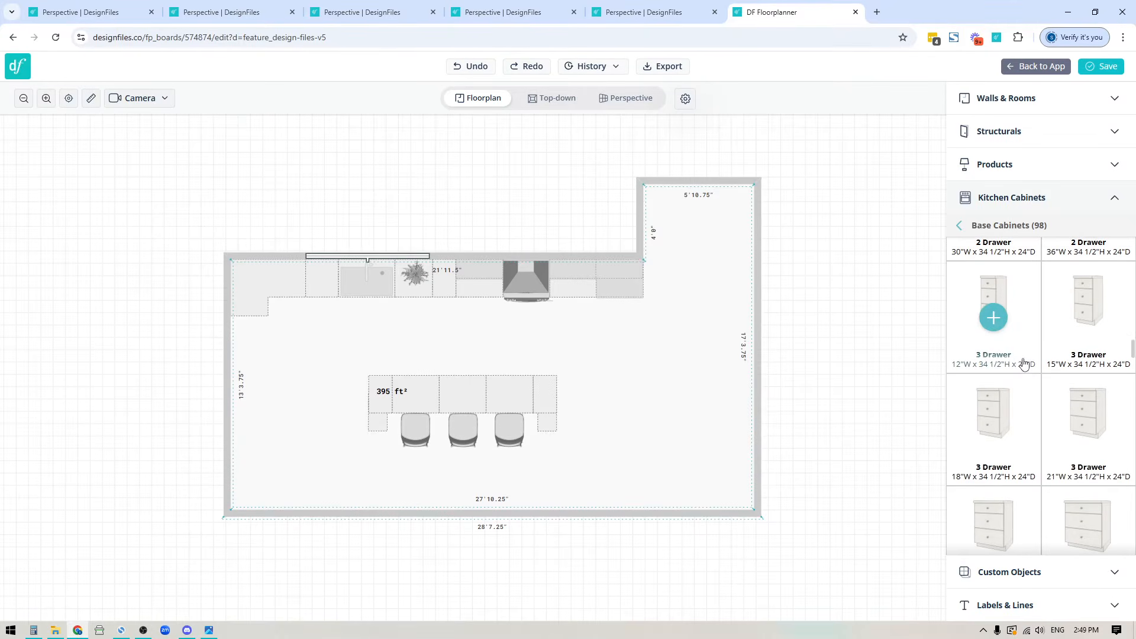
{"action": "scroll", "coordinate": [1024, 363], "scroll_direction": "up", "scroll_amount": 10}
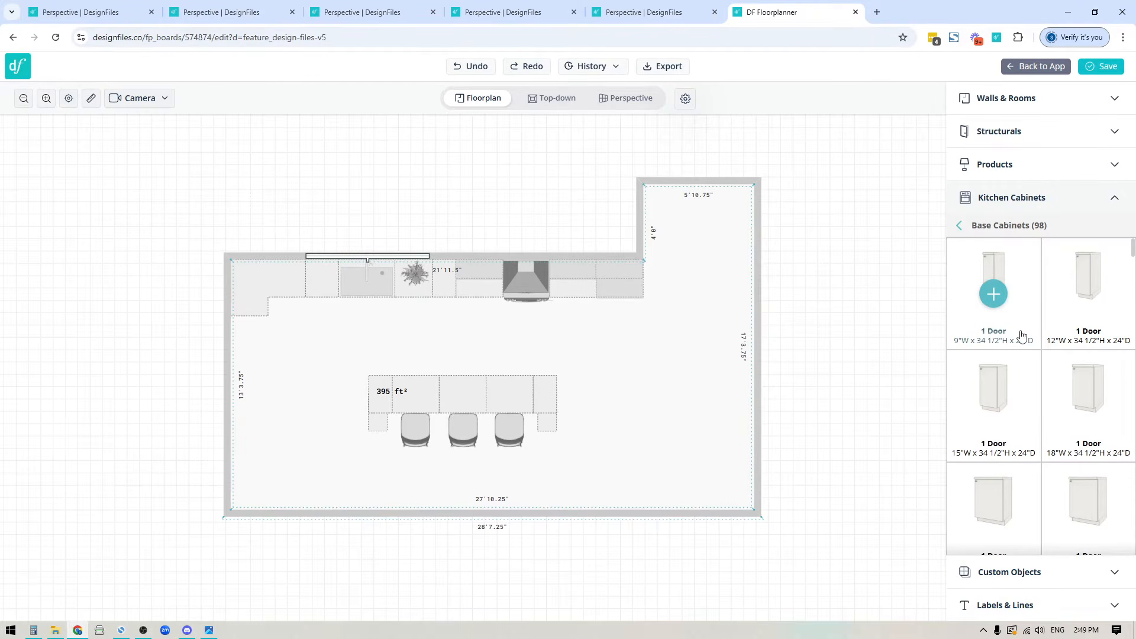
{"action": "scroll", "coordinate": [1000, 510], "scroll_direction": "down", "scroll_amount": 4}
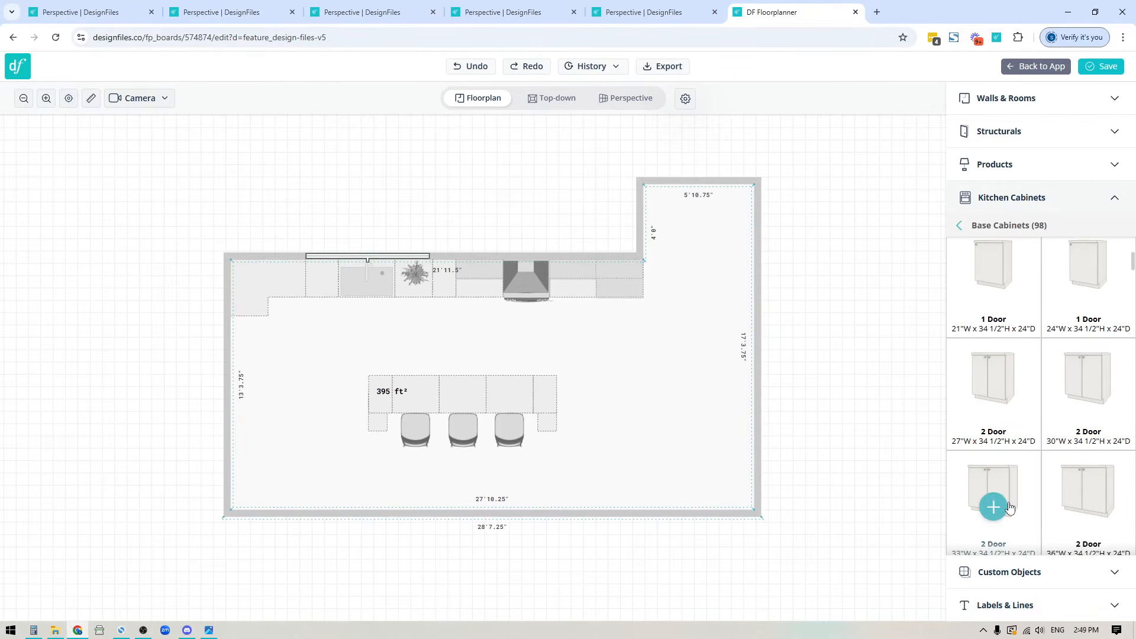
{"action": "scroll", "coordinate": [1010, 508], "scroll_direction": "down", "scroll_amount": 6}
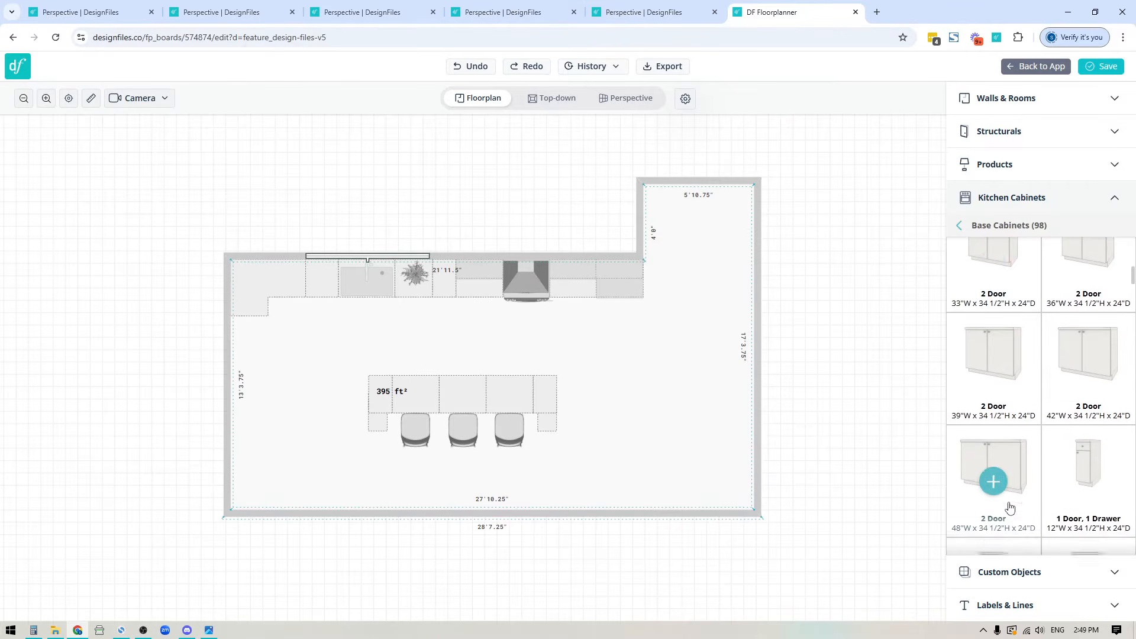
{"action": "scroll", "coordinate": [1009, 508], "scroll_direction": "down", "scroll_amount": 3}
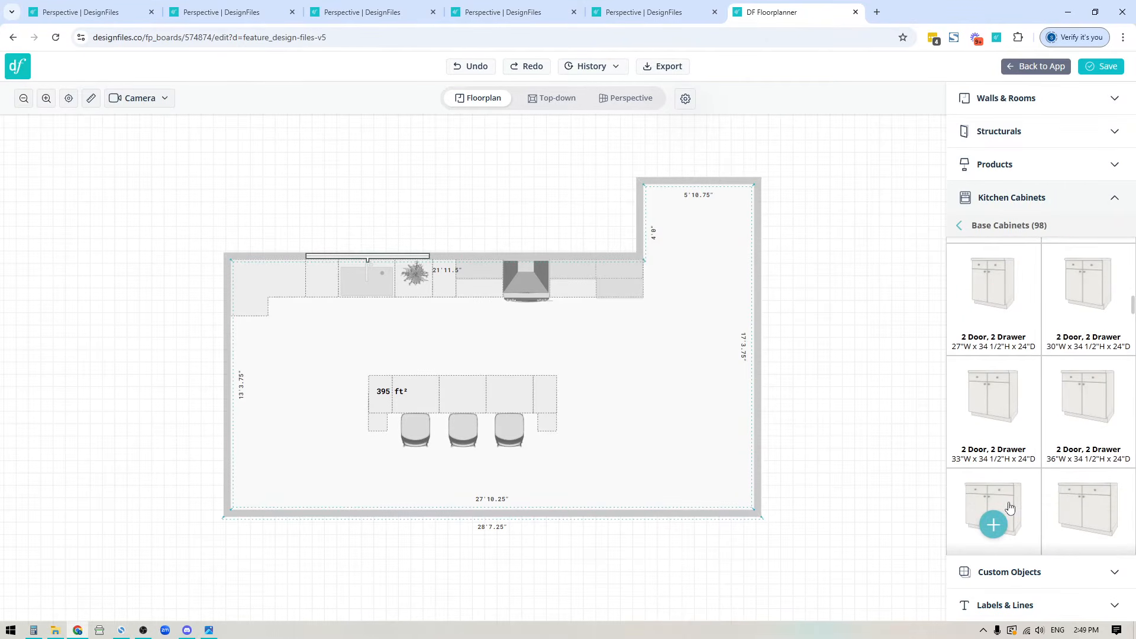
{"action": "scroll", "coordinate": [1086, 386], "scroll_direction": "down", "scroll_amount": 7}
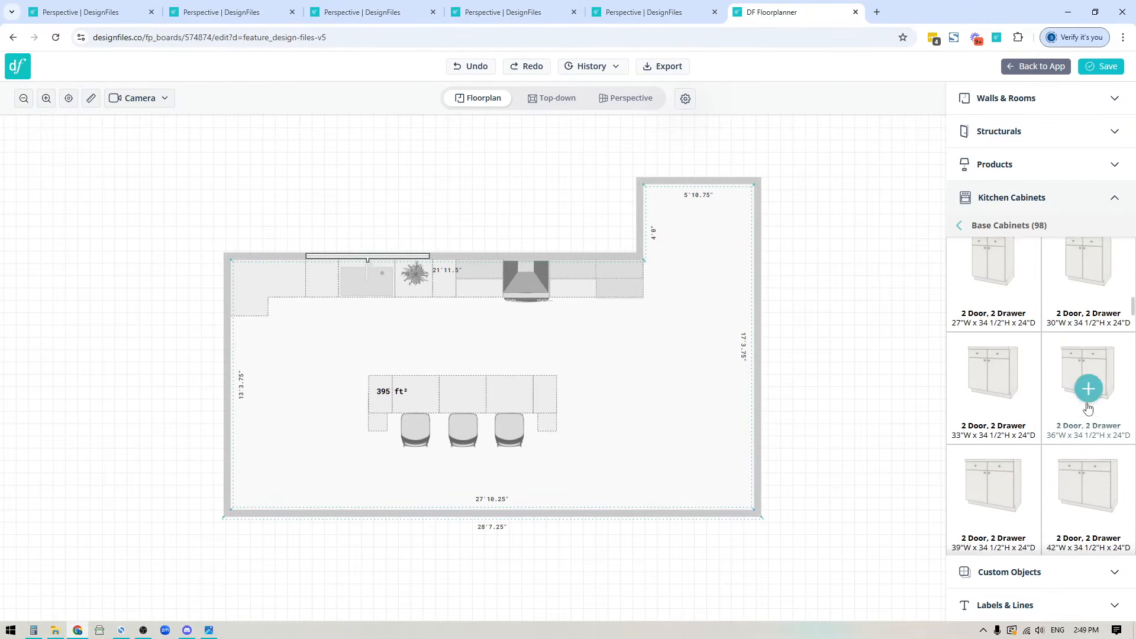
{"action": "scroll", "coordinate": [1082, 410], "scroll_direction": "down", "scroll_amount": 7}
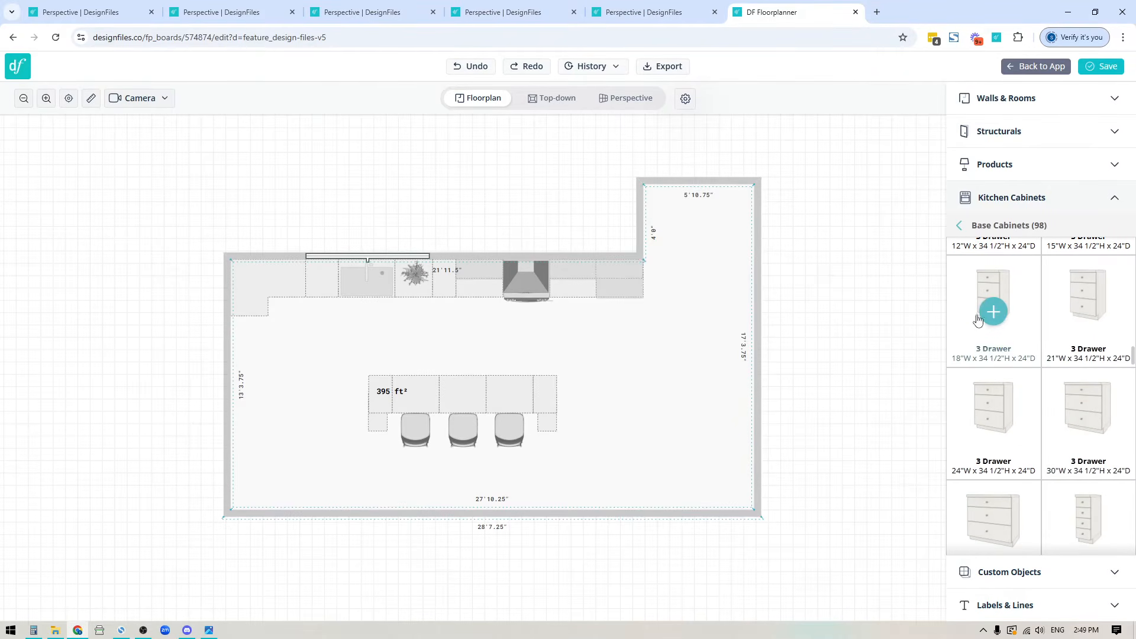
Add an 18"W x 34 1/2"H x 24"D 3 Drawer base cabinet against the left wall, directly below the corner cabinet.
{"action": "mouse_move", "coordinate": [984, 331]}
{"action": "left_click", "coordinate": [993, 314]}
{"action": "scroll", "coordinate": [343, 448], "scroll_direction": "up", "scroll_amount": 4}
{"action": "left_click_drag", "start_coordinate": [345, 444], "coordinate": [234, 290]}
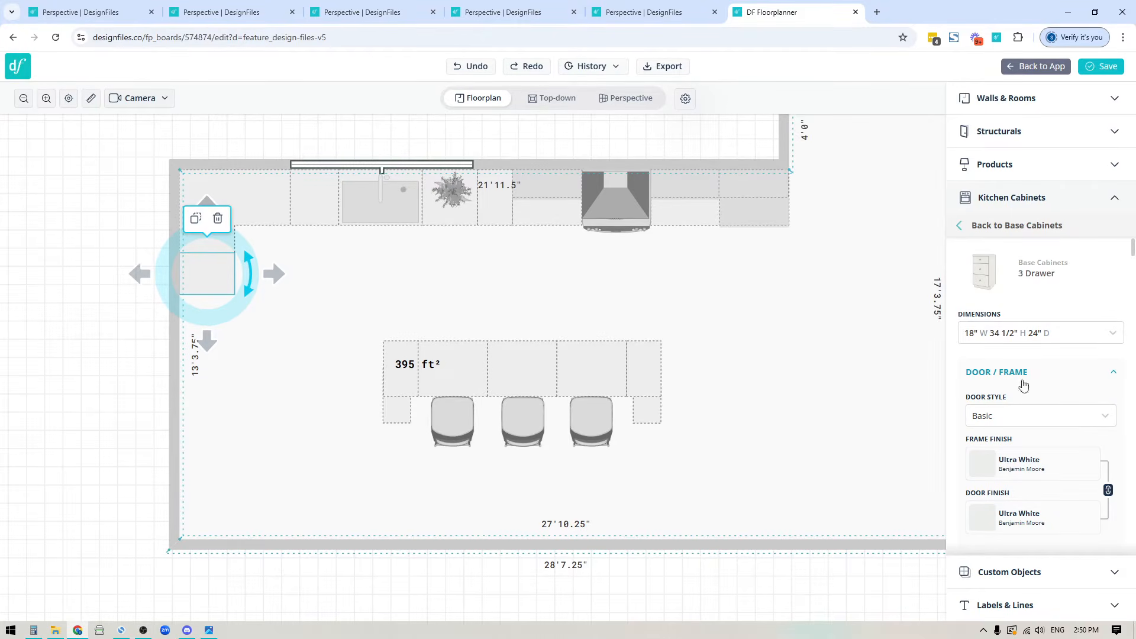
Try the 15"W x 34 1/2"H x 24"D size on the 3 Drawer cabinet, and restore its 18" width.
{"action": "scroll", "coordinate": [1006, 430], "scroll_direction": "down", "scroll_amount": 6}
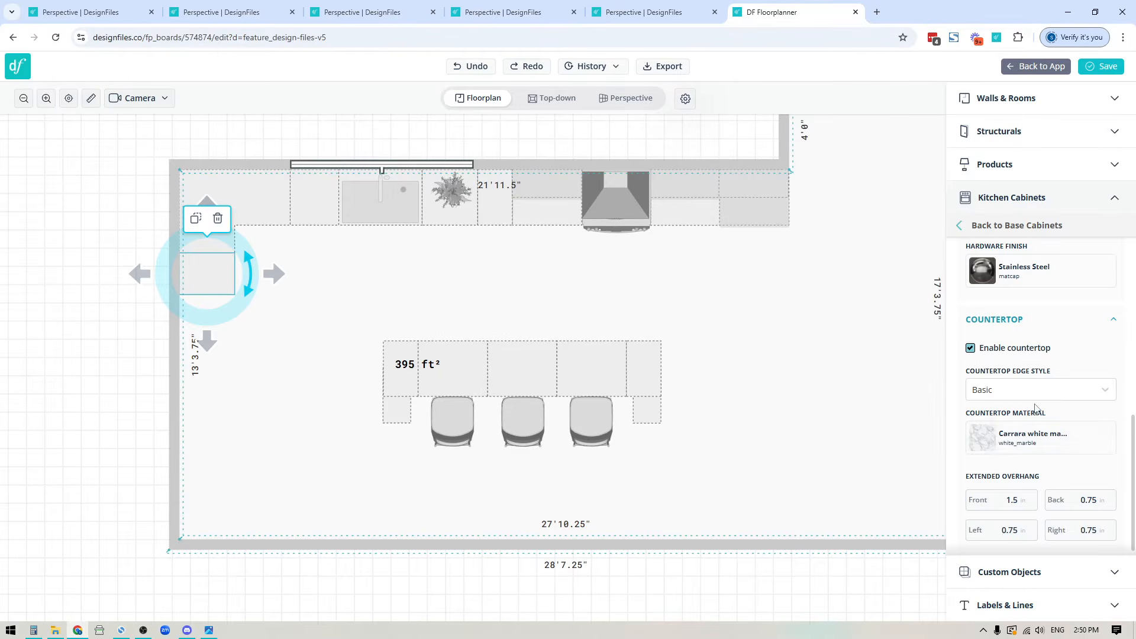
{"action": "scroll", "coordinate": [1033, 409], "scroll_direction": "up", "scroll_amount": 4}
{"action": "scroll", "coordinate": [1037, 409], "scroll_direction": "up", "scroll_amount": 3}
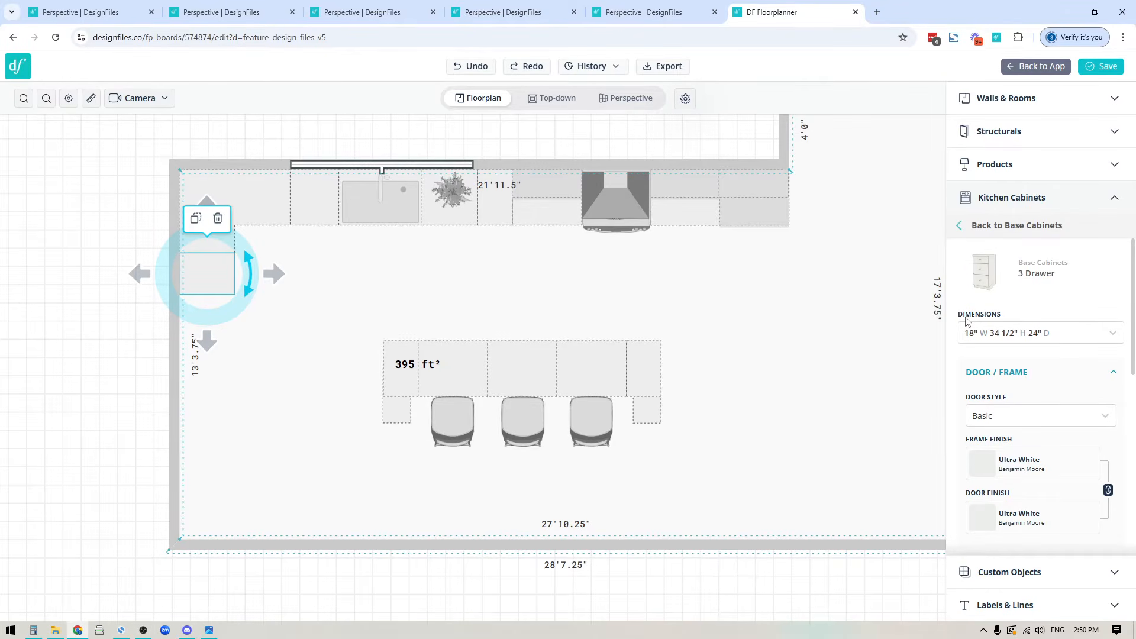
{"action": "left_click", "coordinate": [1055, 336]}
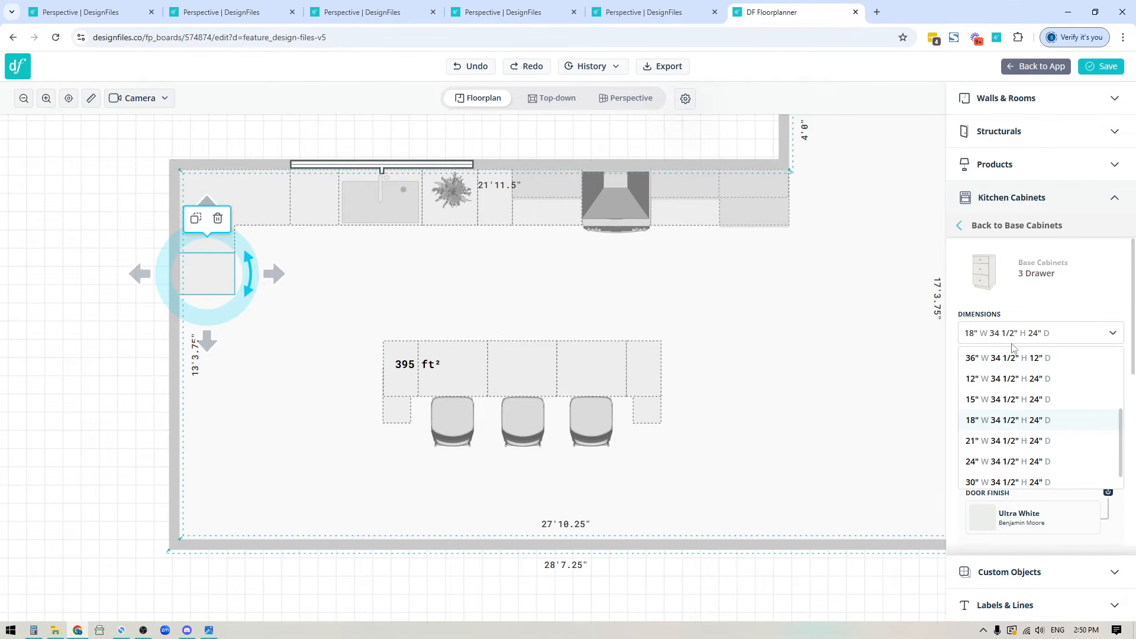
{"action": "left_click", "coordinate": [994, 400]}
{"action": "left_click", "coordinate": [998, 338]}
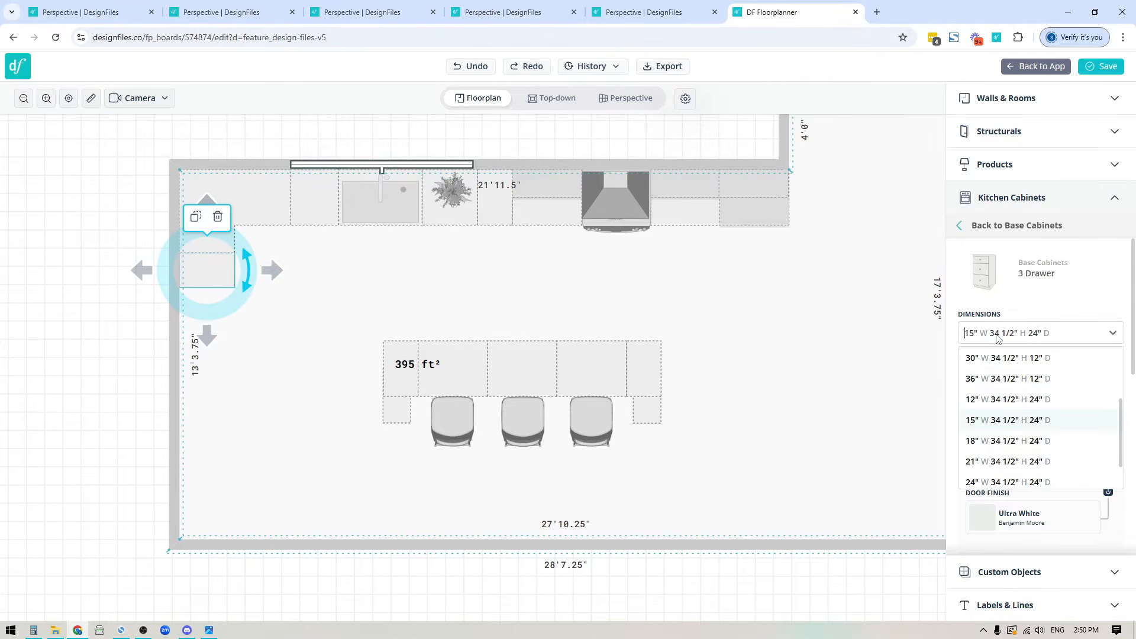
{"action": "left_click", "coordinate": [991, 441]}
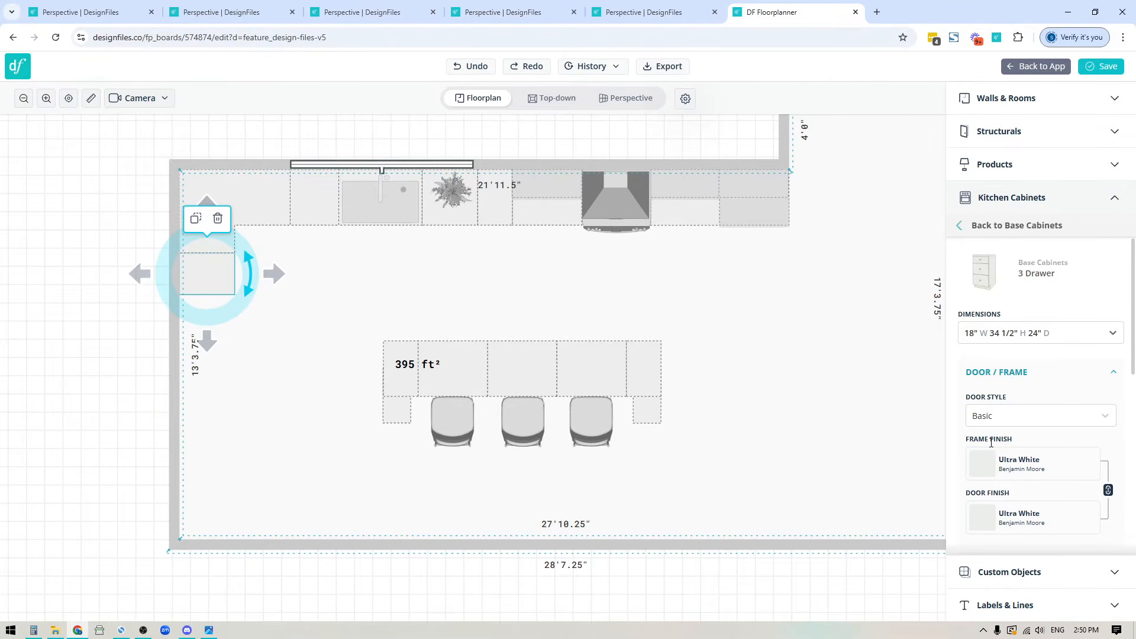
{"action": "left_click", "coordinate": [1025, 339]}
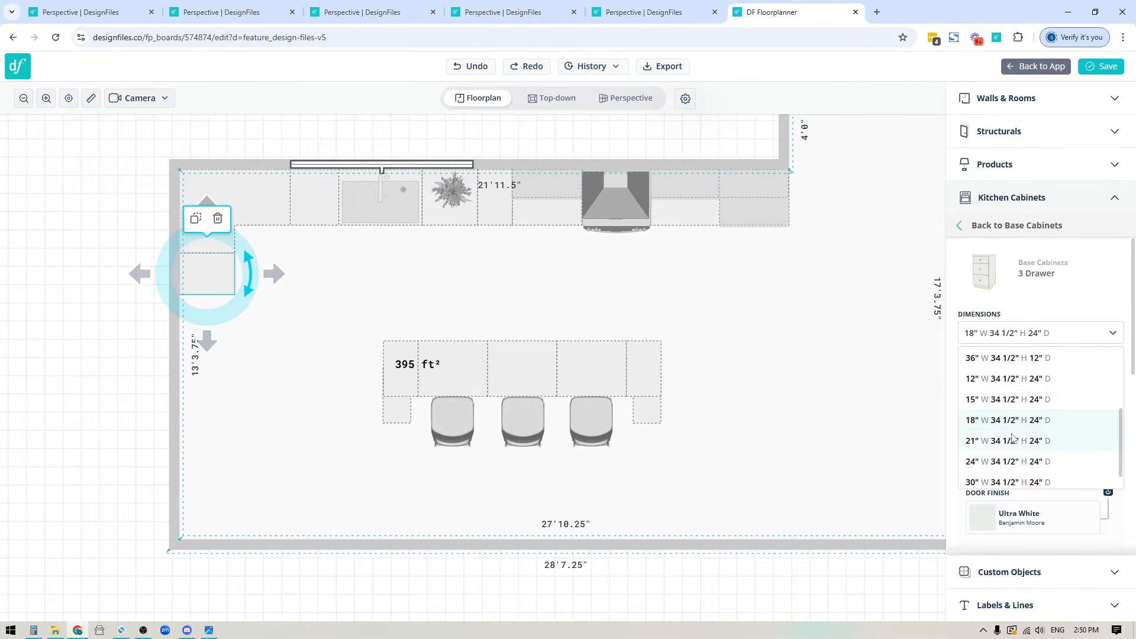
{"action": "left_click", "coordinate": [508, 284]}
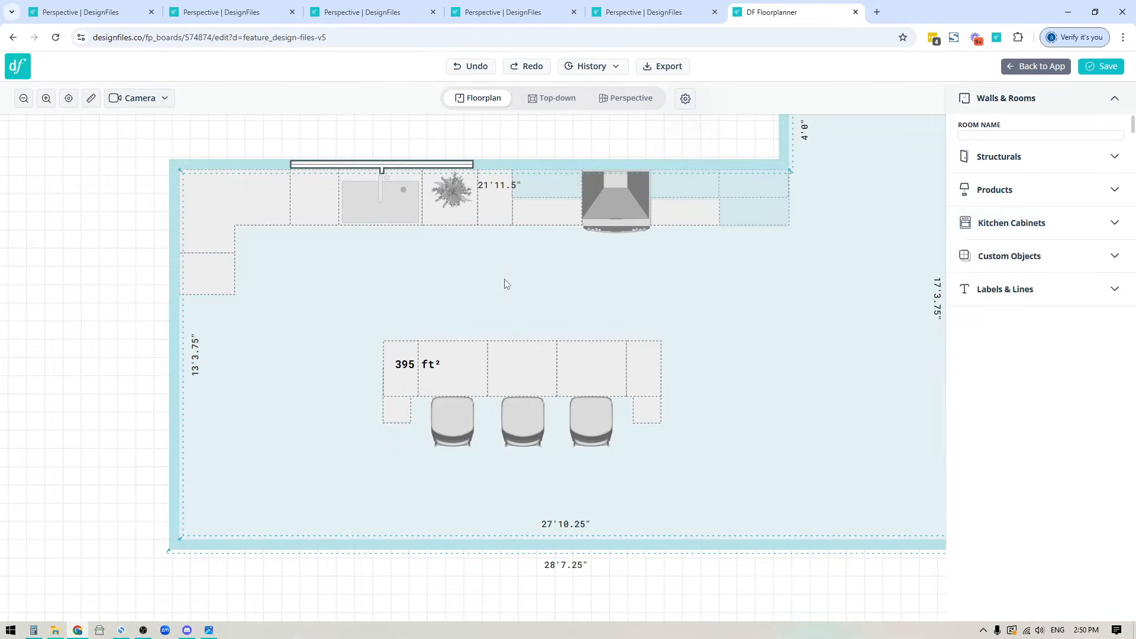
{"action": "left_click", "coordinate": [227, 283]}
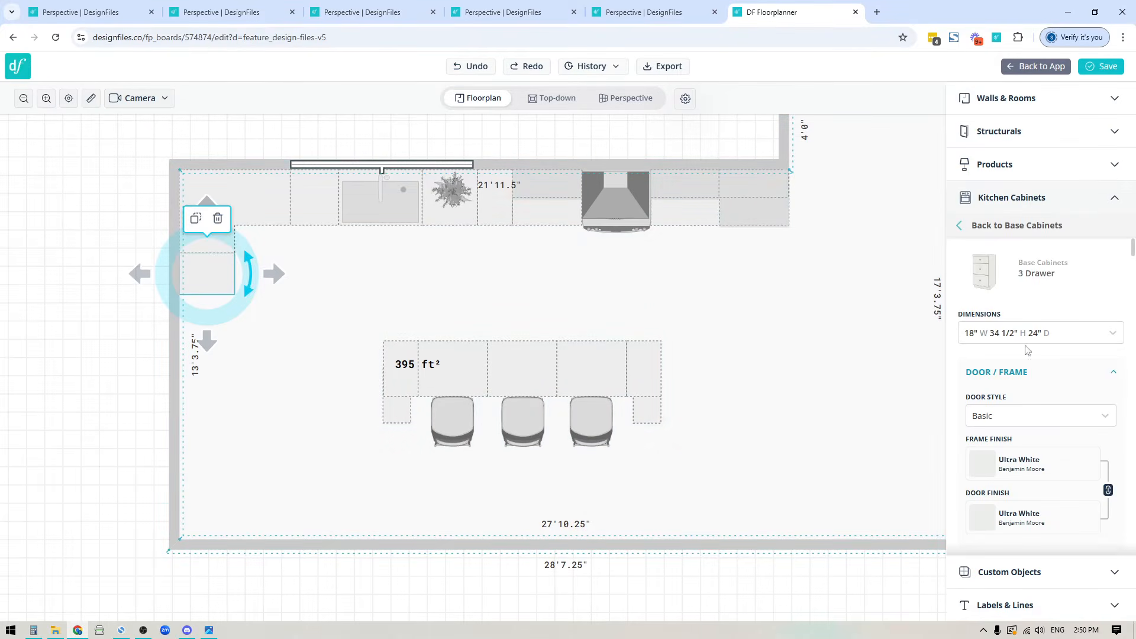
Place a 36"W x 34 1/2"H x 24"D 2 Door, 2 Drawer base cabinet on the left wall, directly below the 3 Drawer cabinet.
{"action": "left_click", "coordinate": [989, 231]}
{"action": "scroll", "coordinate": [1049, 459], "scroll_direction": "down", "scroll_amount": 8}
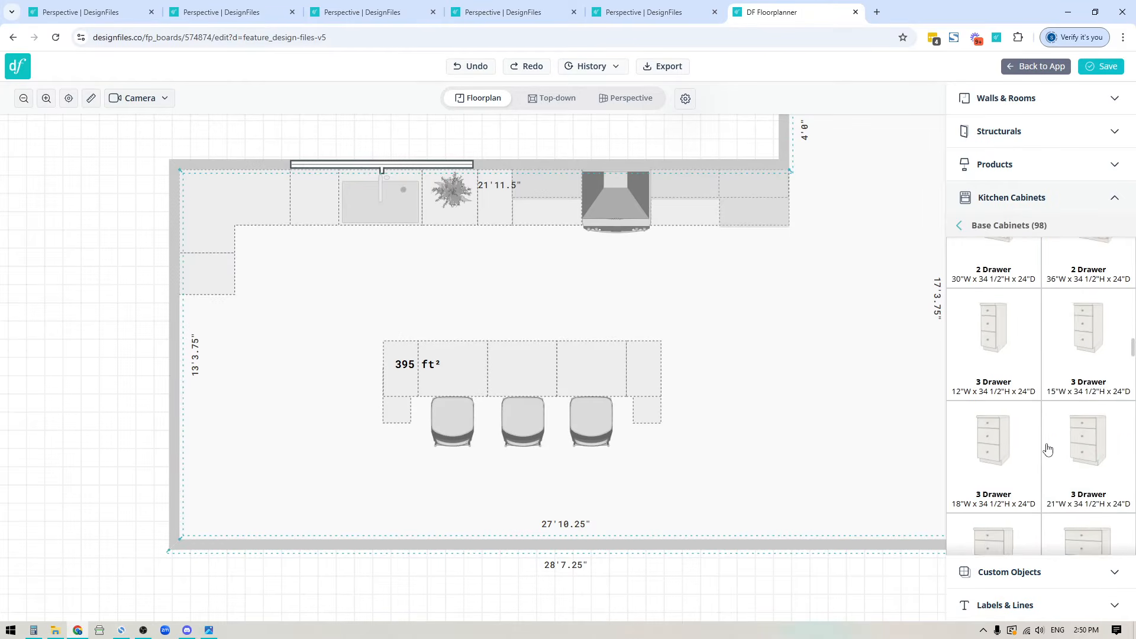
{"action": "scroll", "coordinate": [1051, 469], "scroll_direction": "up", "scroll_amount": 1}
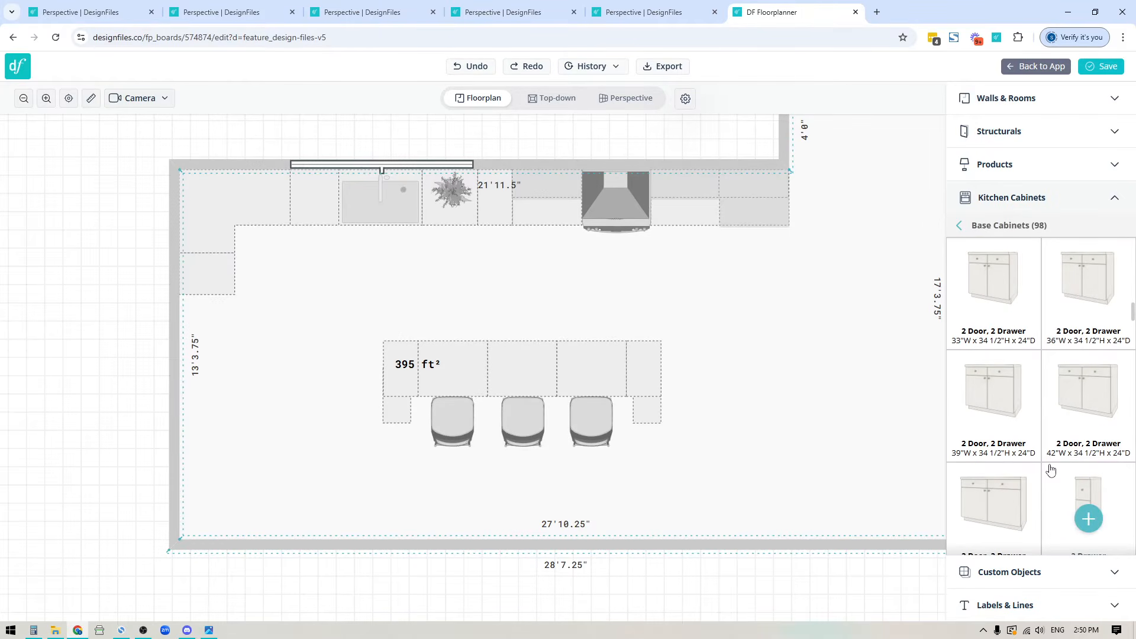
{"action": "left_click_drag", "start_coordinate": [1088, 282], "coordinate": [225, 355]}
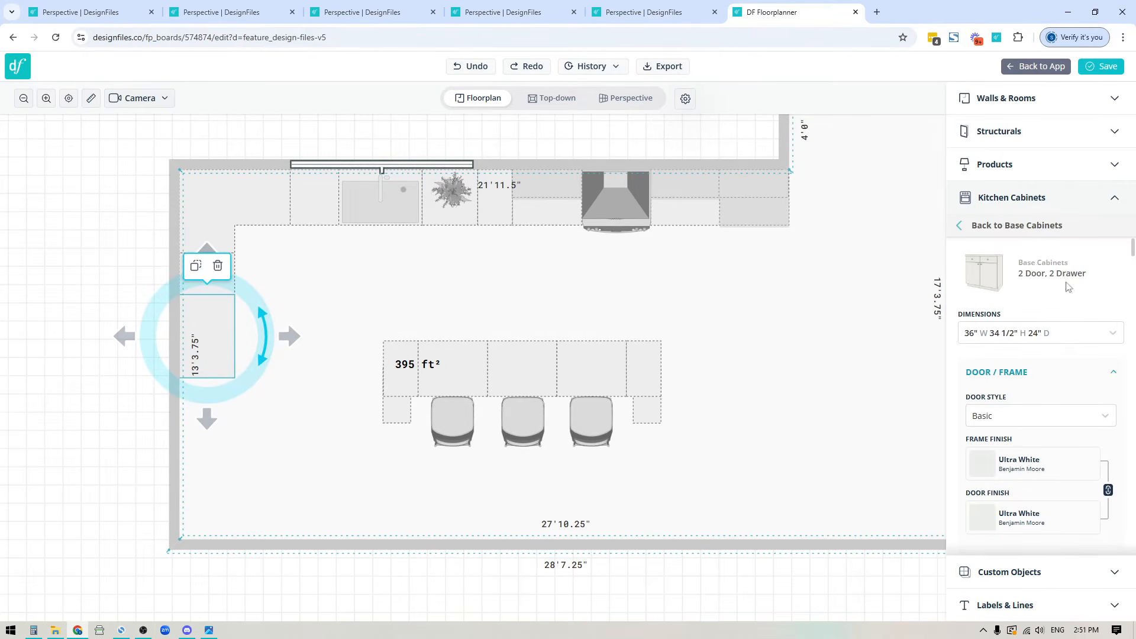
Add a 30"W x 36"H x 12"D 2 Door wall cabinet, rotated to face right, against the left wall in the kitchen's upper-left corner.
{"action": "left_click", "coordinate": [1005, 225]}
{"action": "left_click", "coordinate": [991, 231]}
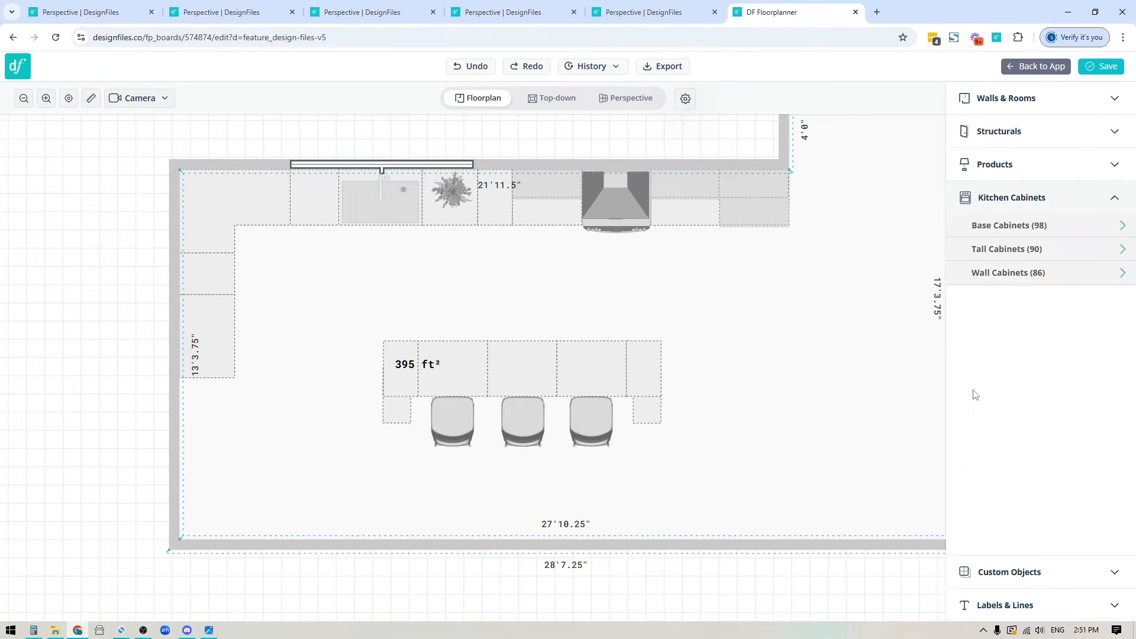
{"action": "left_click", "coordinate": [992, 274]}
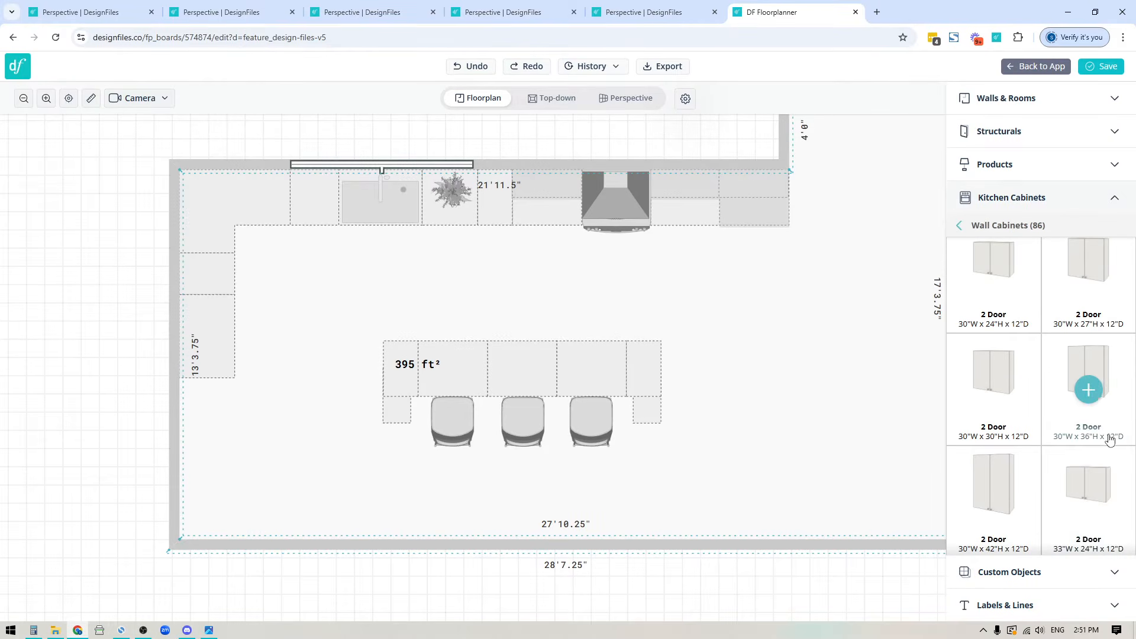
{"action": "mouse_move", "coordinate": [992, 394]}
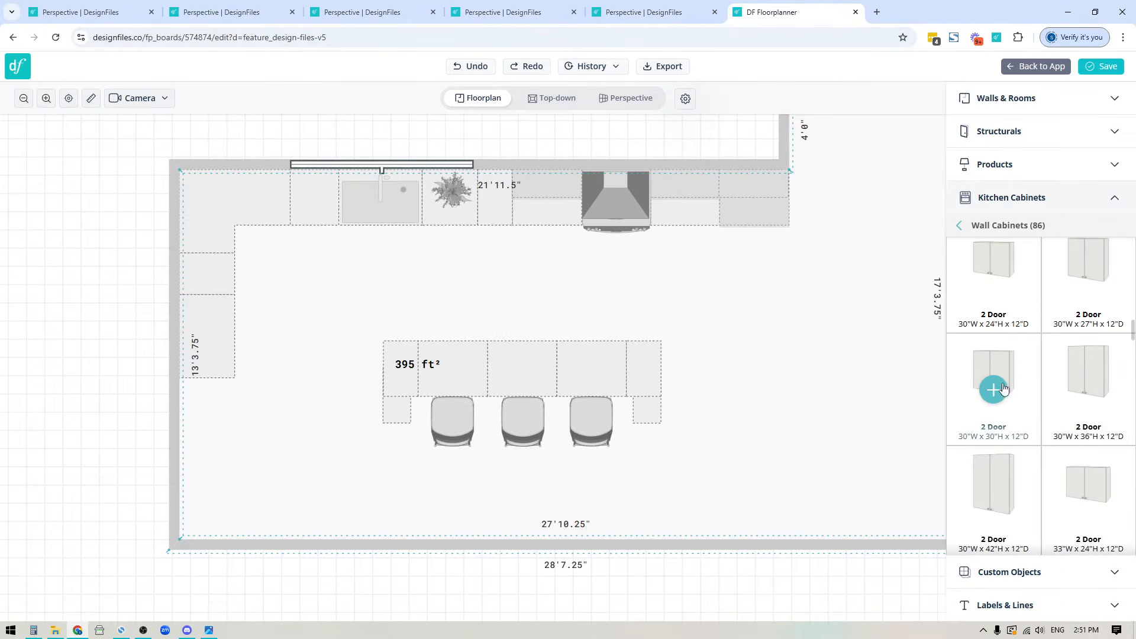
{"action": "scroll", "coordinate": [996, 386], "scroll_direction": "down", "scroll_amount": 2}
{"action": "scroll", "coordinate": [1009, 388], "scroll_direction": "up", "scroll_amount": 2}
{"action": "left_click_drag", "start_coordinate": [1088, 390], "coordinate": [222, 208]}
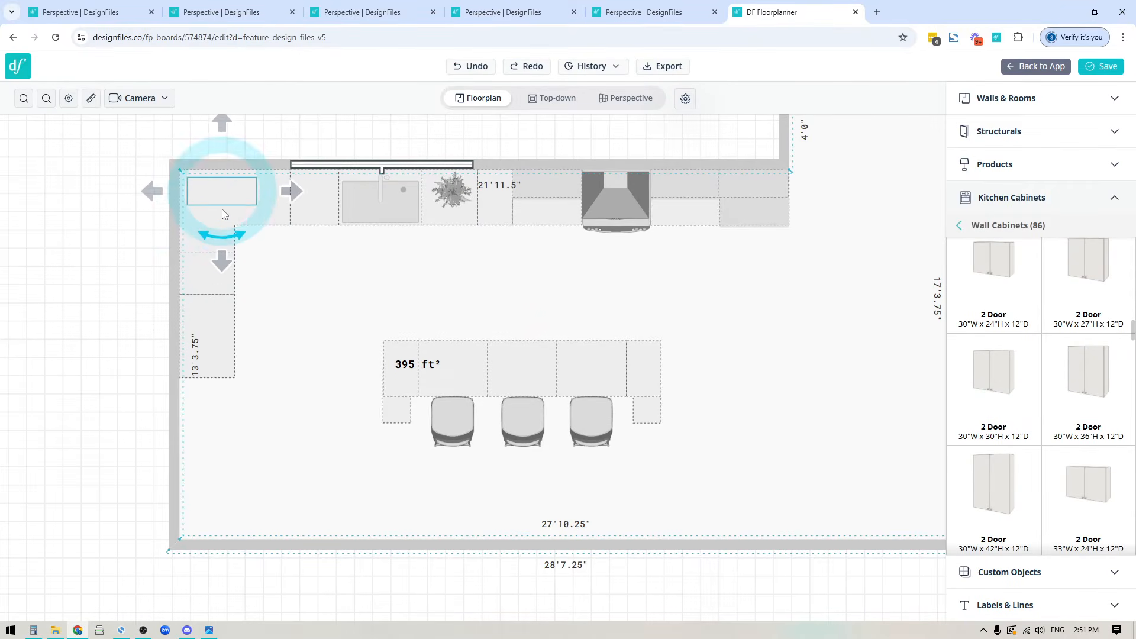
{"action": "left_click_drag", "start_coordinate": [224, 252], "coordinate": [260, 208]}
{"action": "left_click", "coordinate": [199, 204]}
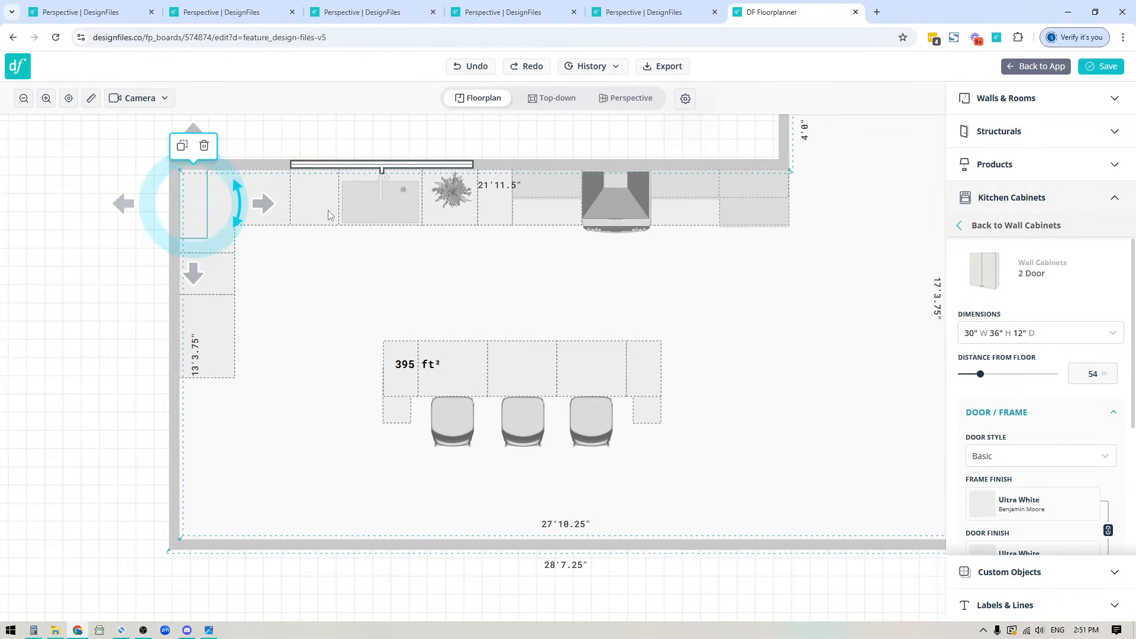
Duplicate the 2 Door wall cabinet twice, placing the copies in a row down the left wall.
{"action": "left_click", "coordinate": [182, 148]}
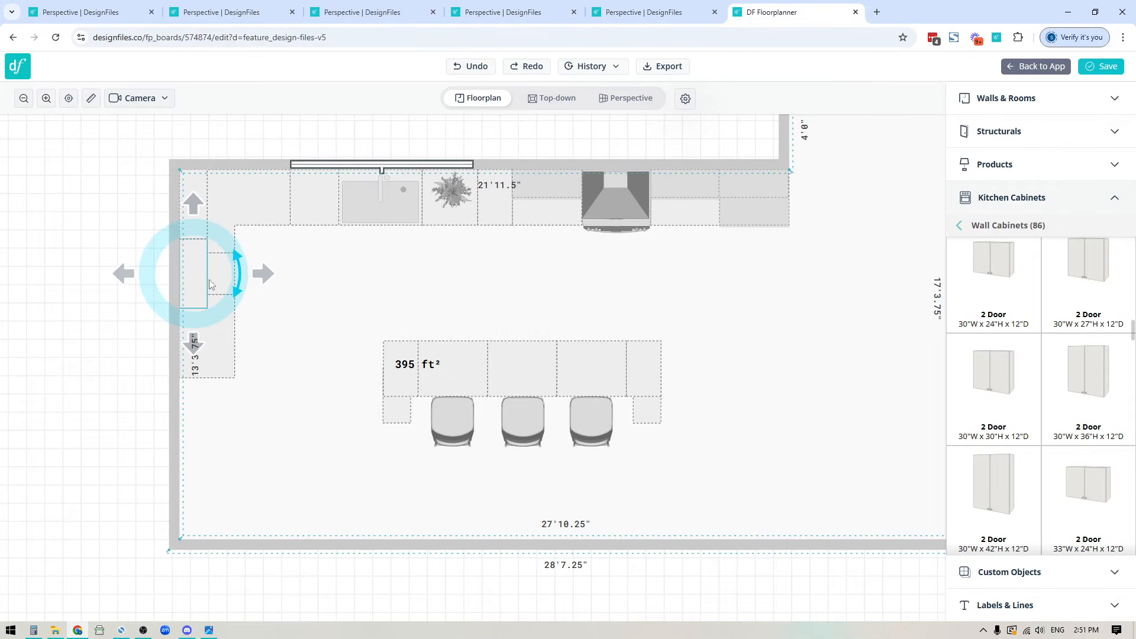
{"action": "left_click", "coordinate": [210, 285]}
{"action": "left_click", "coordinate": [181, 214]}
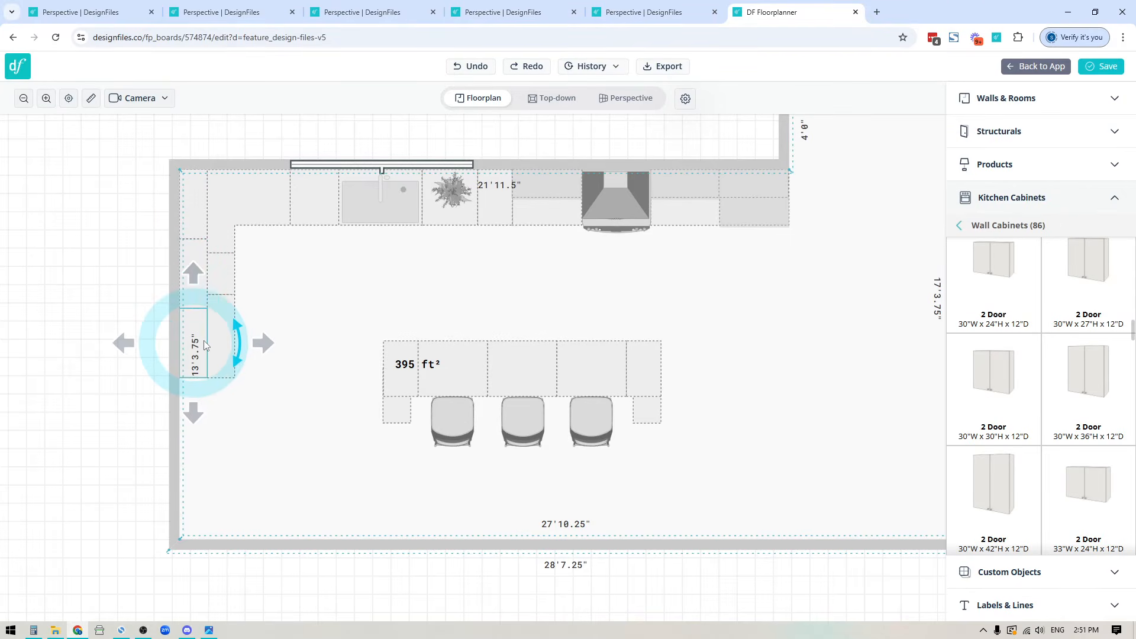
{"action": "left_click", "coordinate": [205, 346]}
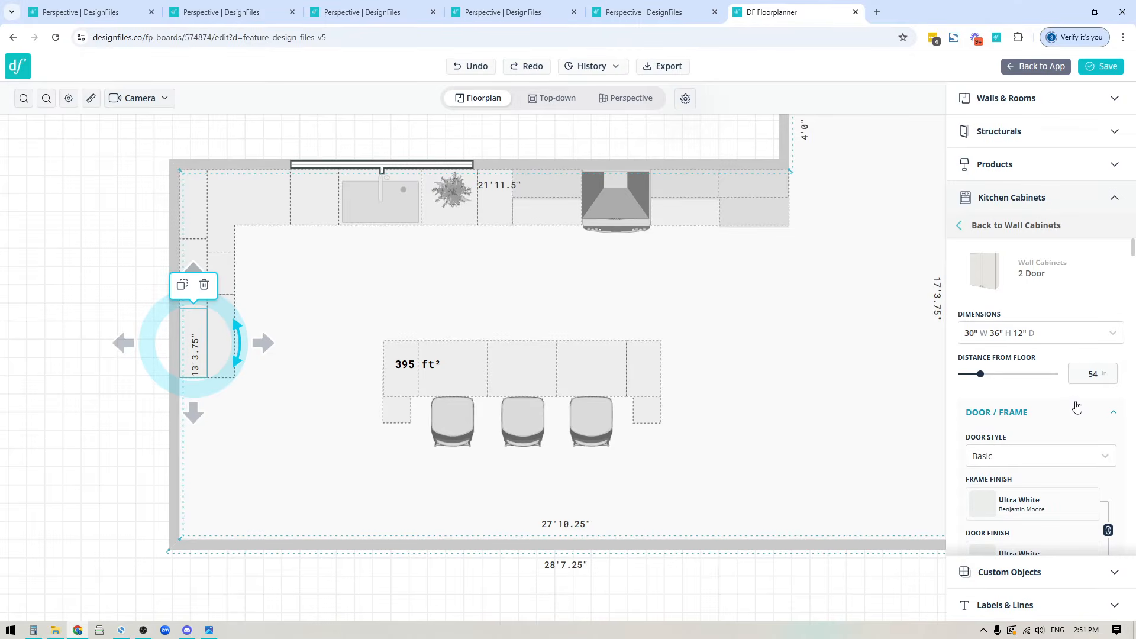
Try raising the nearest left-wall cabinet in the perspective view, and restore its distance from floor to 54 in.
{"action": "left_click", "coordinate": [629, 98]}
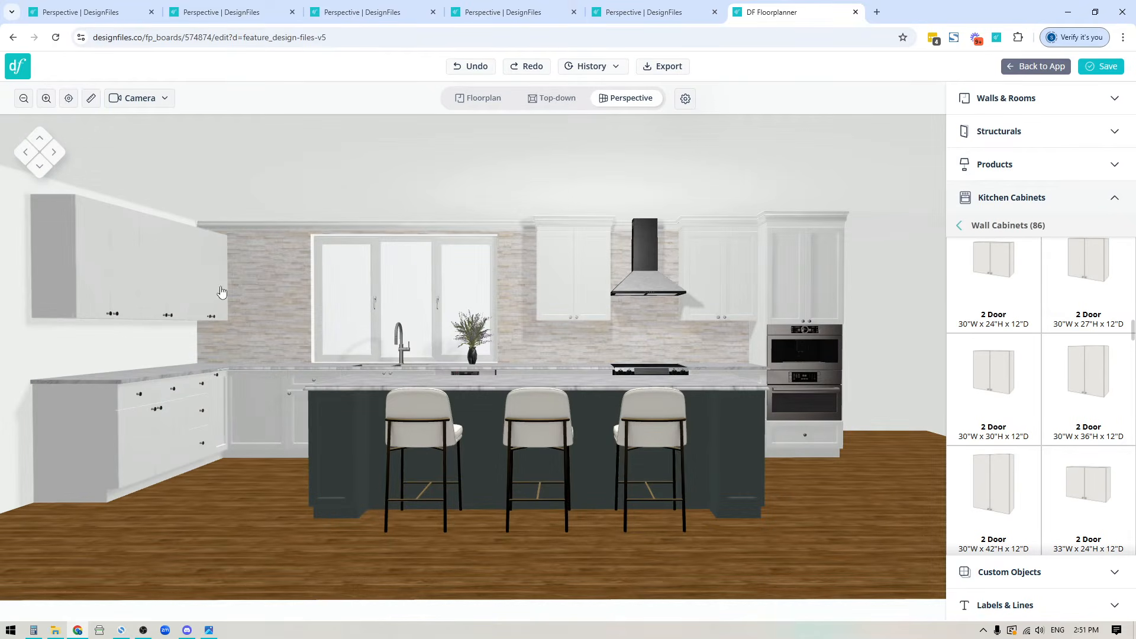
{"action": "left_click", "coordinate": [95, 292]}
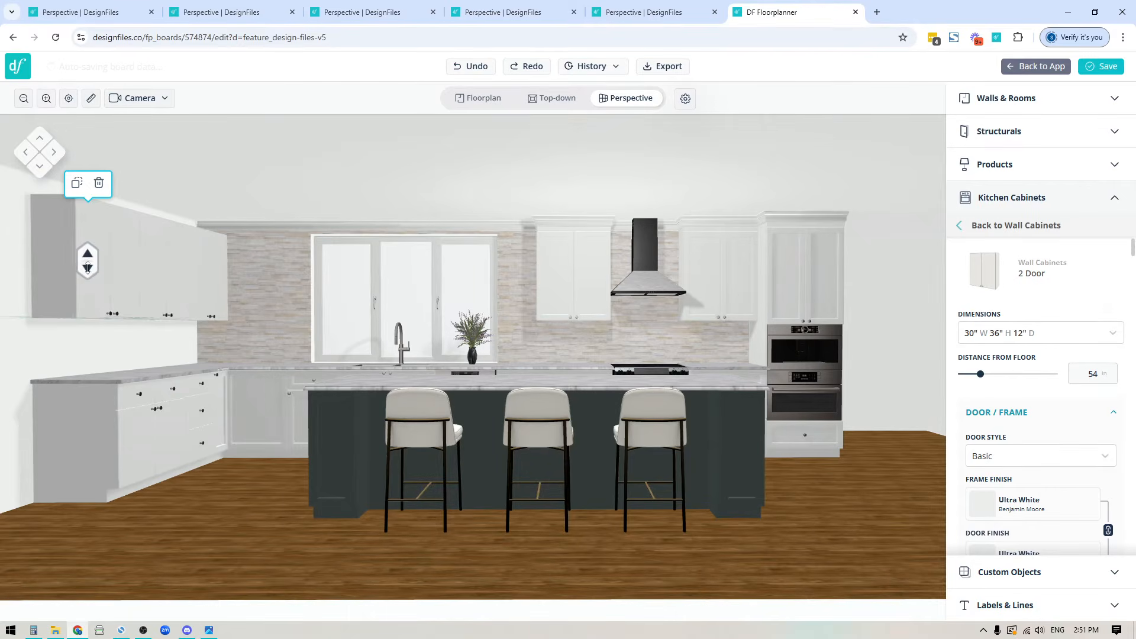
{"action": "mouse_move", "coordinate": [87, 261]}
{"action": "left_mouse_down"}
{"action": "mouse_move", "coordinate": [86, 302]}
{"action": "mouse_move", "coordinate": [87, 261]}
{"action": "left_mouse_up"}
{"action": "left_click_drag", "start_coordinate": [1097, 373], "coordinate": [1036, 388]}
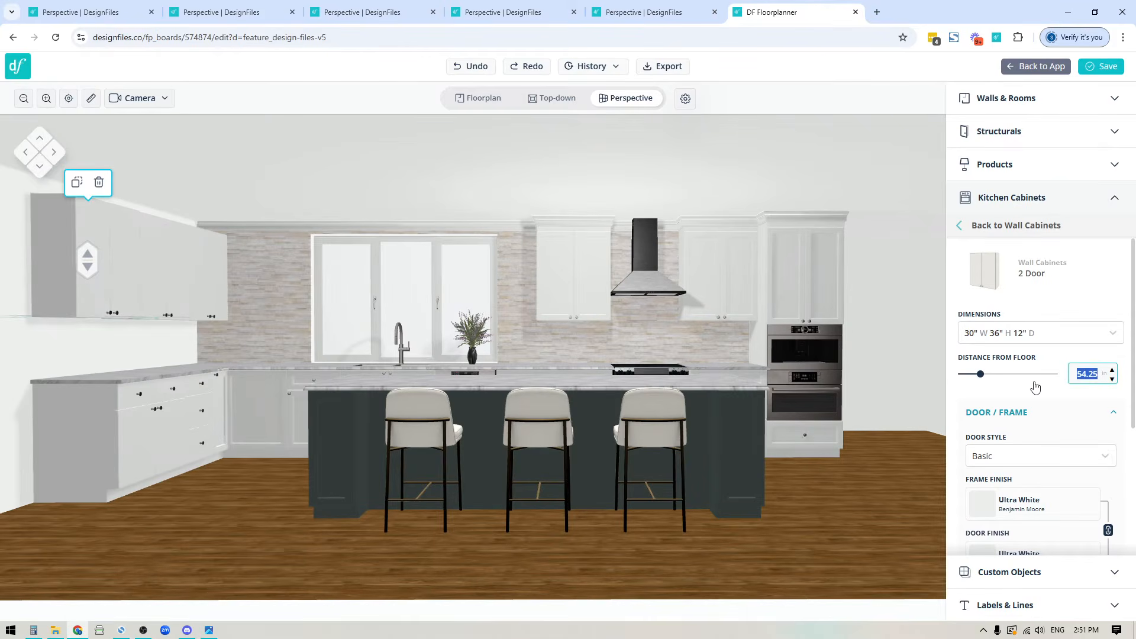
{"action": "type", "text": "54"}
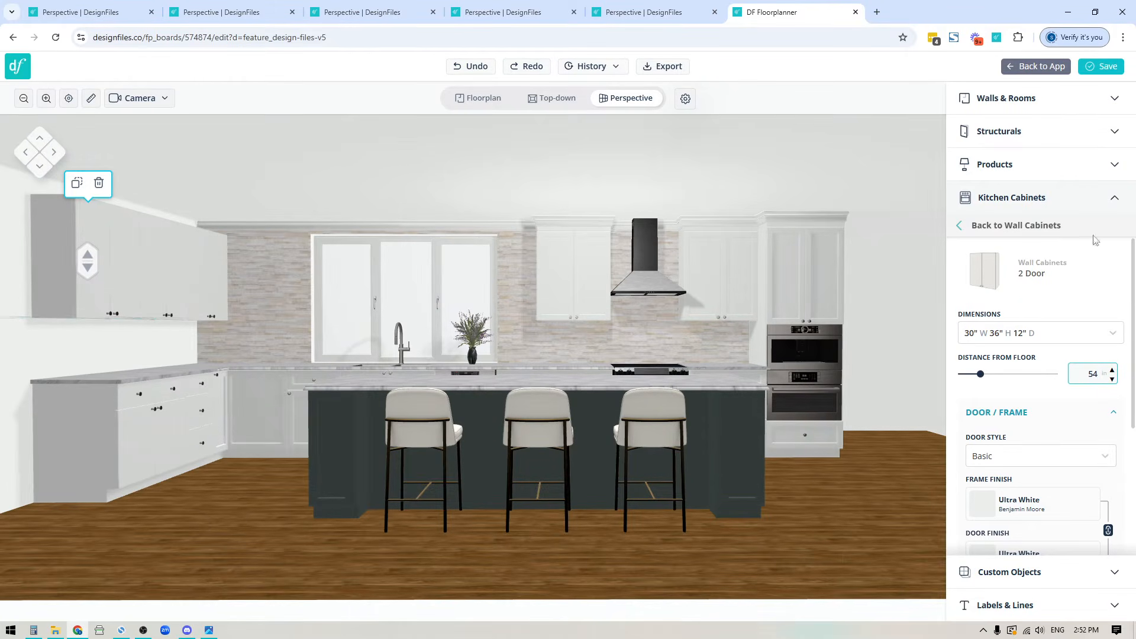
Examine the tall cabinet configurations and sizes in the kitchen cabinet library, including fillers, appliance units, pantries and side-by-side doors.
{"action": "left_click", "coordinate": [996, 228]}
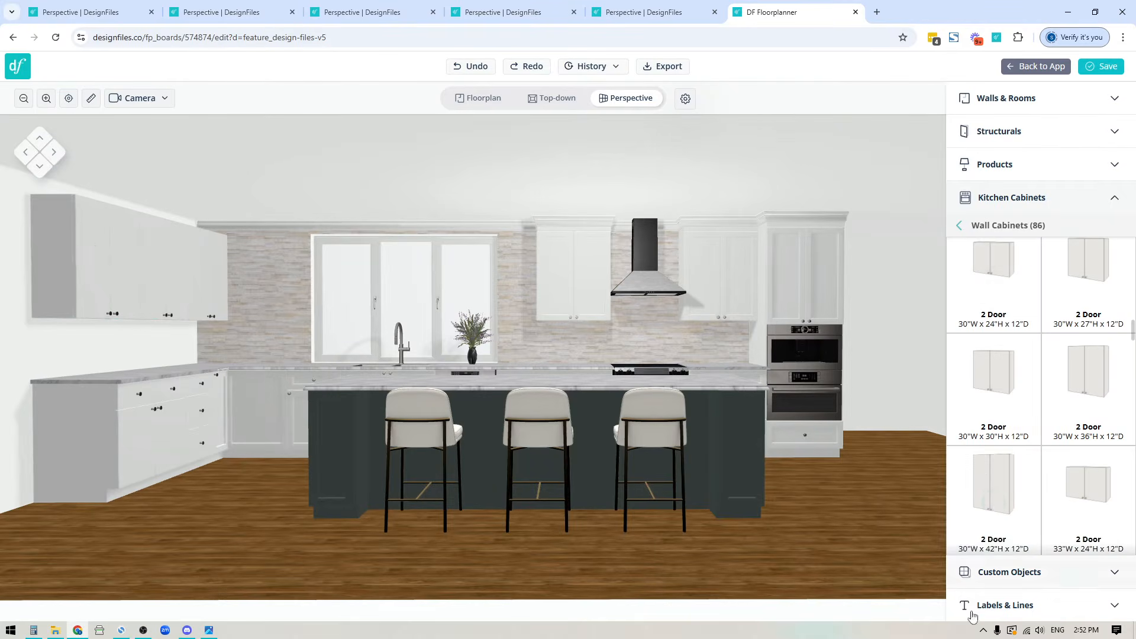
{"action": "left_click", "coordinate": [991, 227]}
{"action": "left_click", "coordinate": [998, 252]}
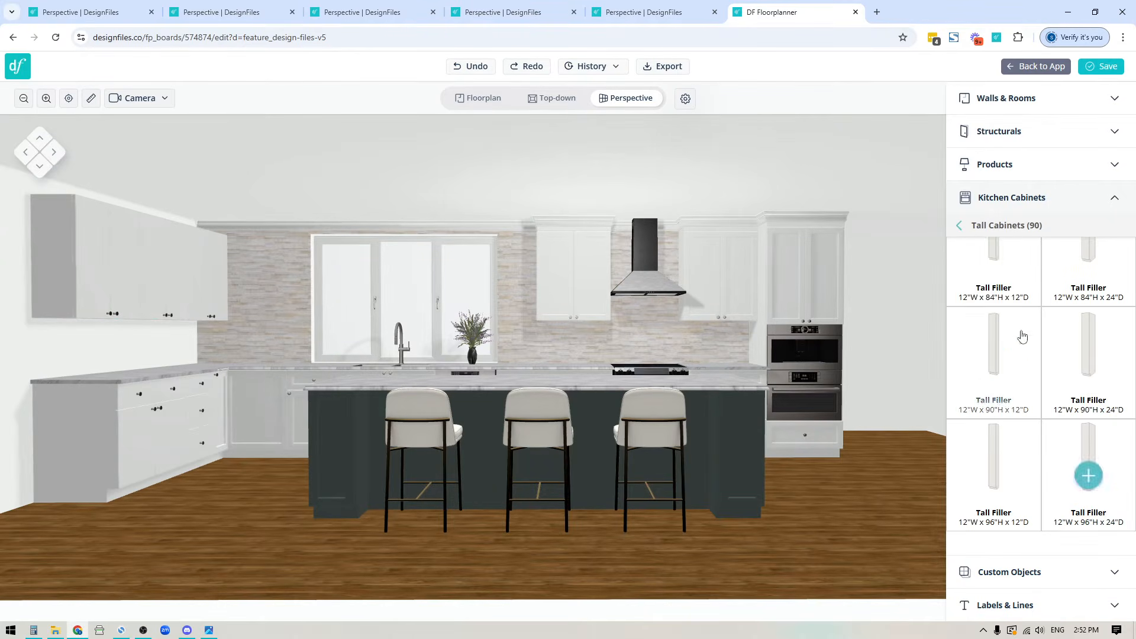
{"action": "scroll", "coordinate": [1059, 414], "scroll_direction": "up", "scroll_amount": 15}
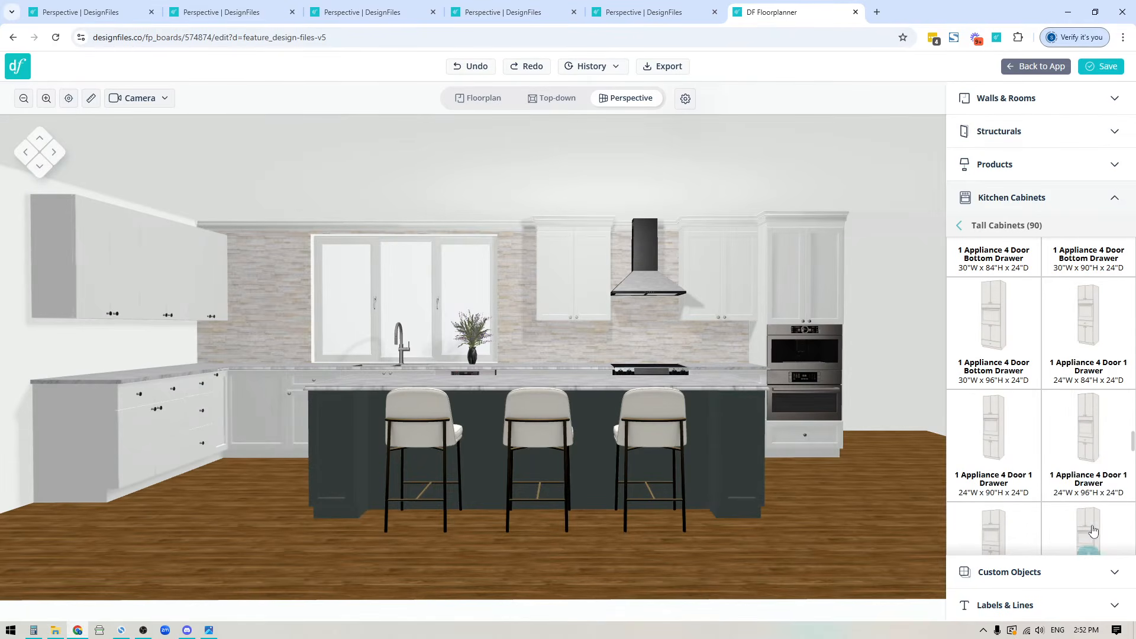
{"action": "scroll", "coordinate": [1042, 439], "scroll_direction": "up", "scroll_amount": 2}
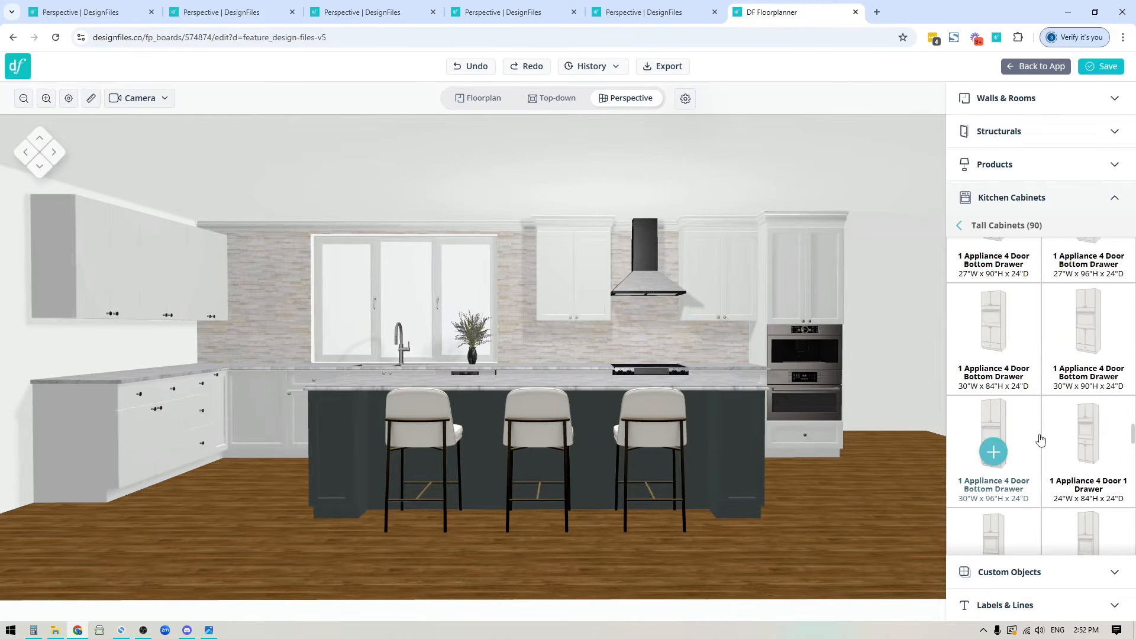
{"action": "scroll", "coordinate": [1042, 440], "scroll_direction": "up", "scroll_amount": 10}
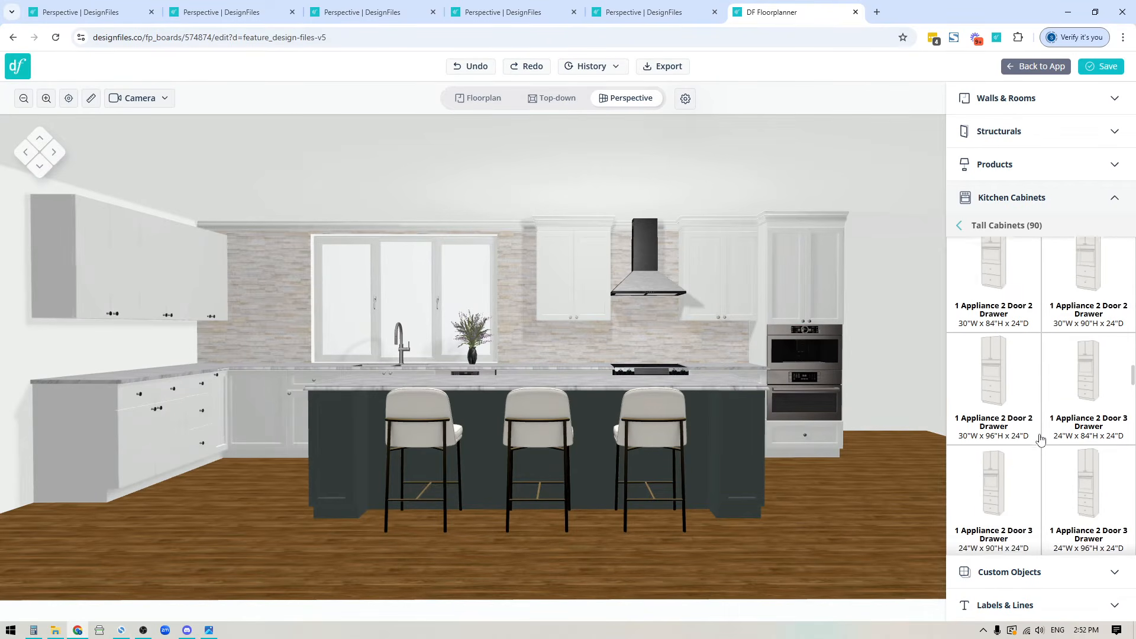
{"action": "scroll", "coordinate": [1041, 440], "scroll_direction": "up", "scroll_amount": 4}
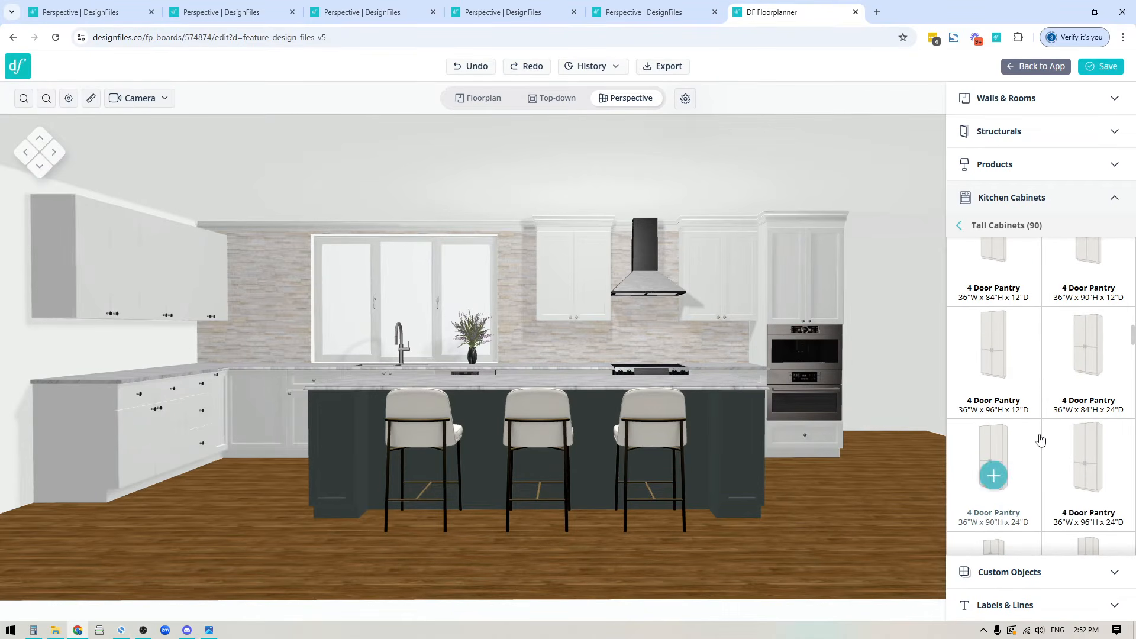
{"action": "scroll", "coordinate": [1041, 440], "scroll_direction": "up", "scroll_amount": 6}
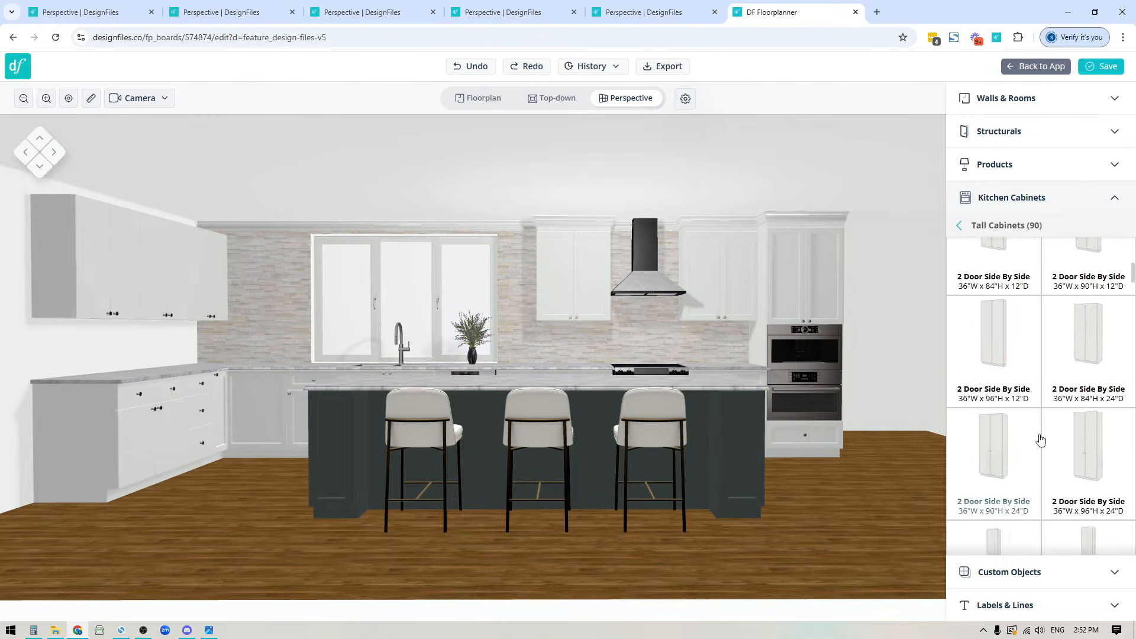
{"action": "scroll", "coordinate": [1041, 439], "scroll_direction": "up", "scroll_amount": 1}
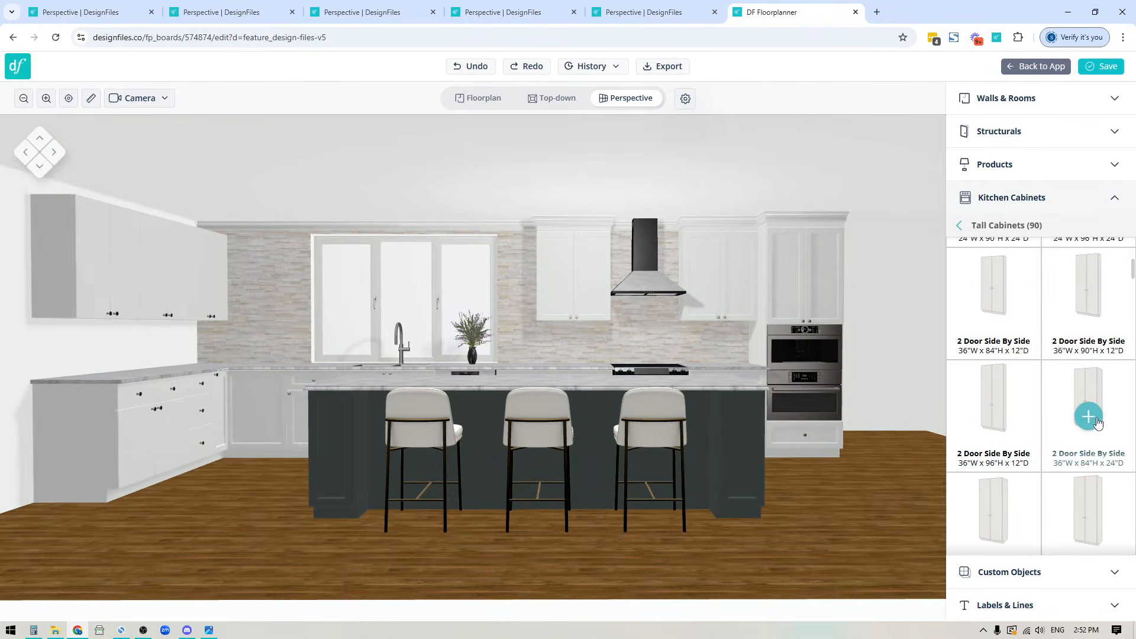
{"action": "scroll", "coordinate": [1040, 438], "scroll_direction": "down", "scroll_amount": 1}
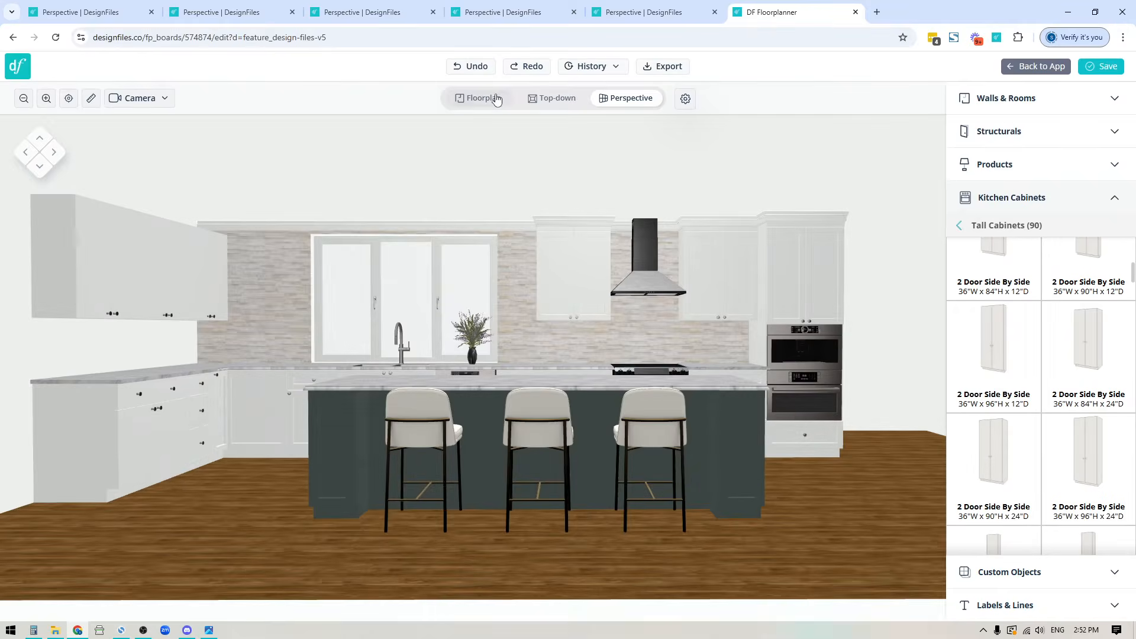
In the floorplan view, place a 36"W x 90"H x 24"D 2 Door Side By Side tall cabinet on the left wall, directly below the base cabinets.
{"action": "left_click", "coordinate": [480, 98]}
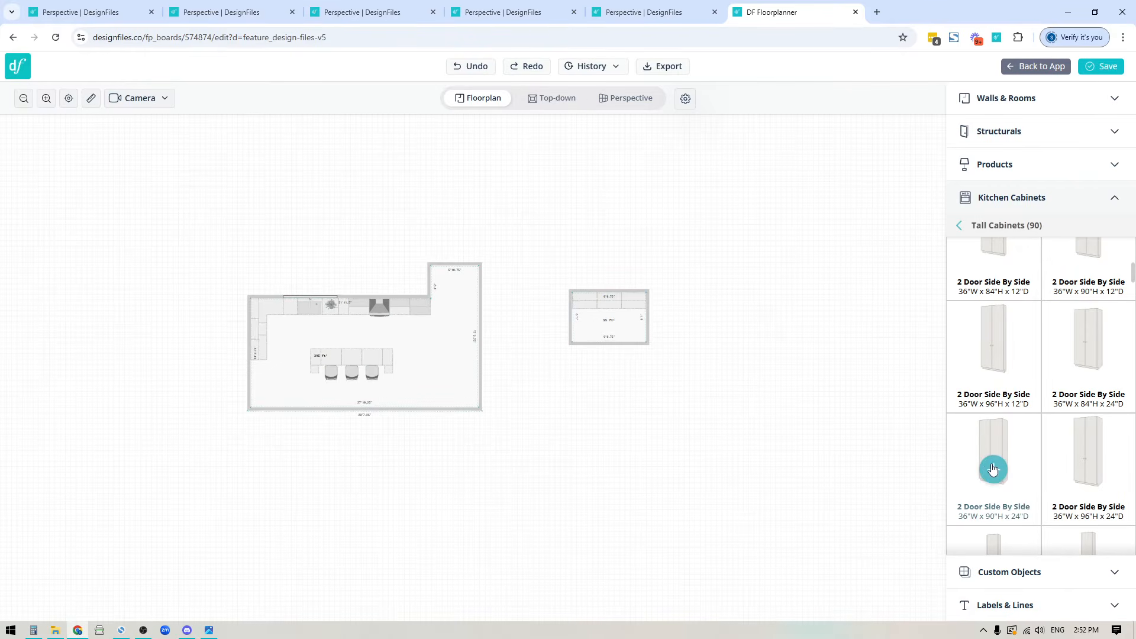
{"action": "scroll", "coordinate": [242, 406], "scroll_direction": "up", "scroll_amount": 3}
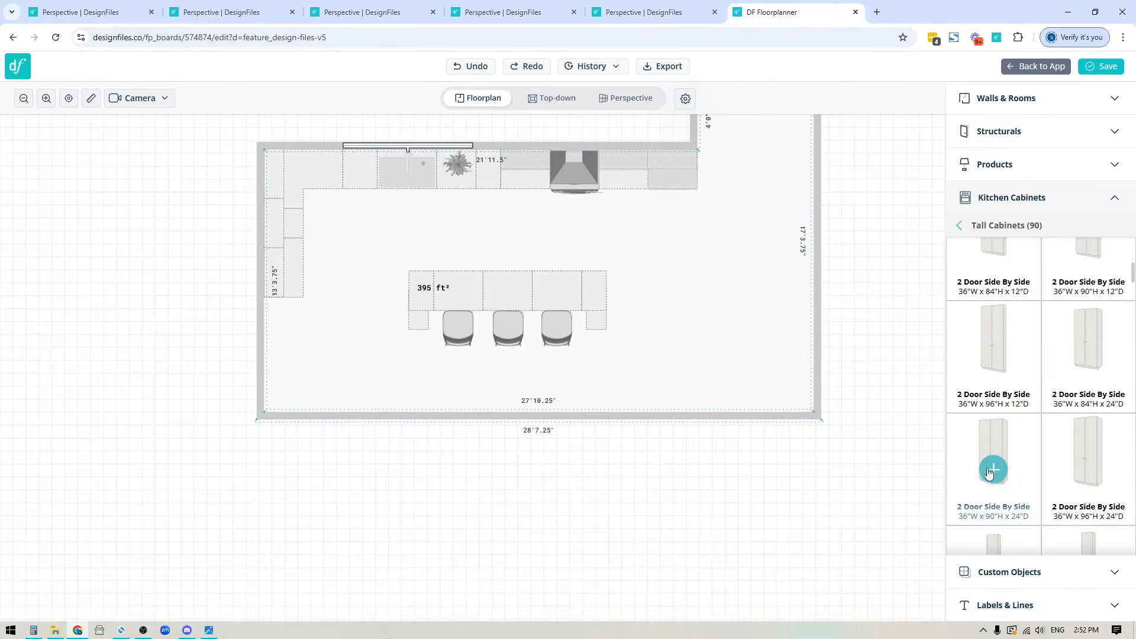
{"action": "left_click_drag", "start_coordinate": [994, 469], "coordinate": [290, 333]}
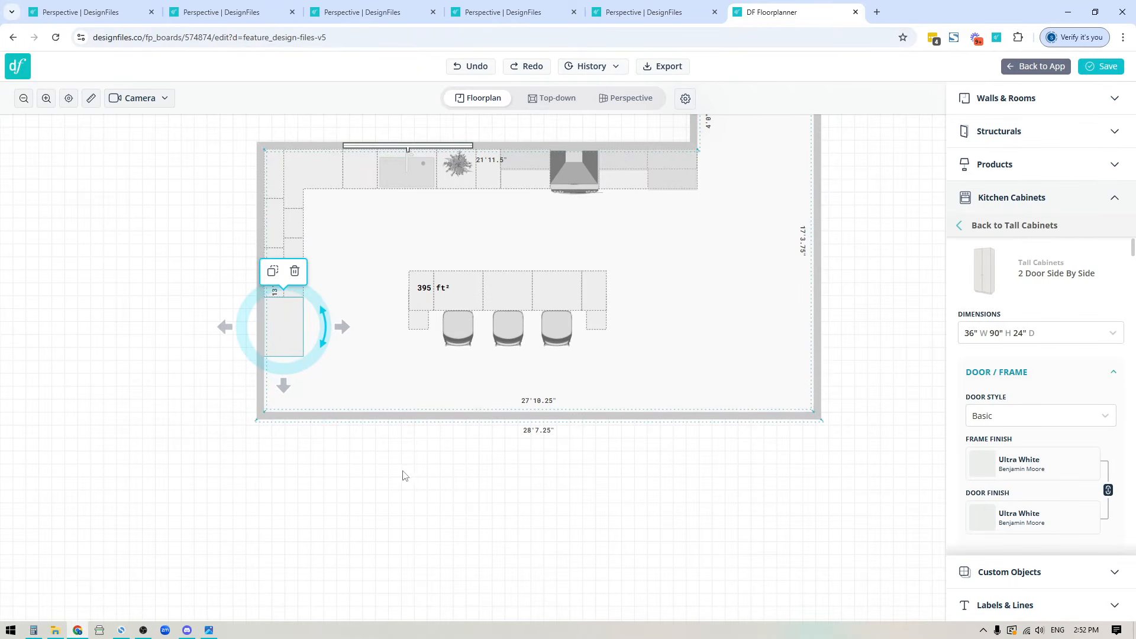
{"action": "left_click", "coordinate": [991, 227]}
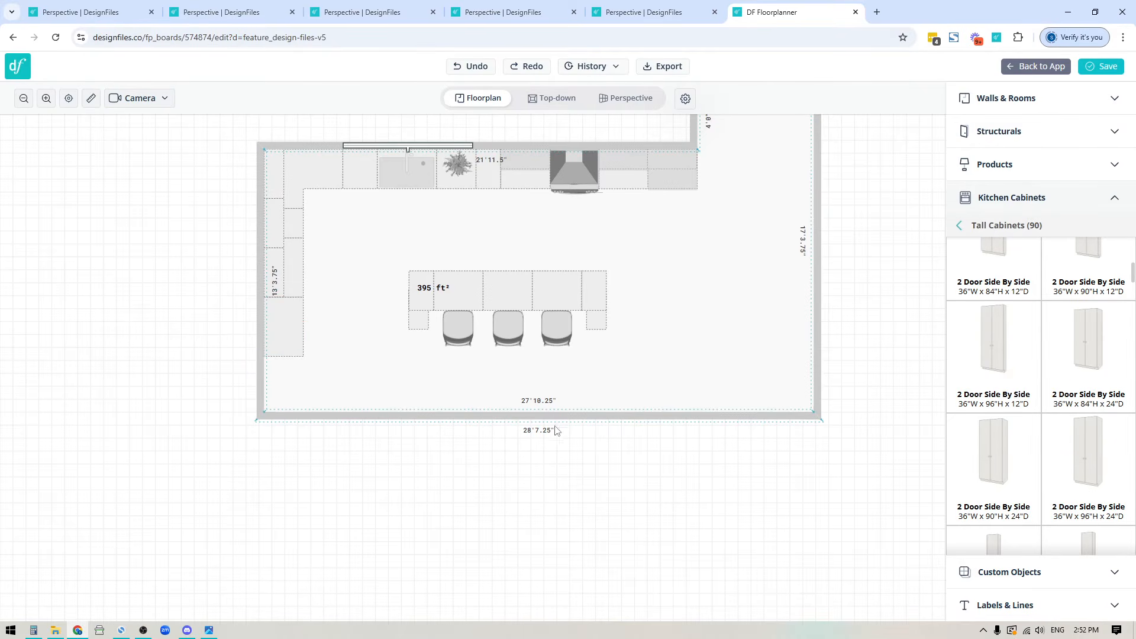
Move the room's lower wall up toward the tall cabinet, leaving a gap of about 5".
{"action": "left_click", "coordinate": [397, 419]}
{"action": "left_click_drag", "start_coordinate": [419, 416], "coordinate": [418, 368]}
{"action": "scroll", "coordinate": [334, 479], "scroll_direction": "up", "scroll_amount": 3}
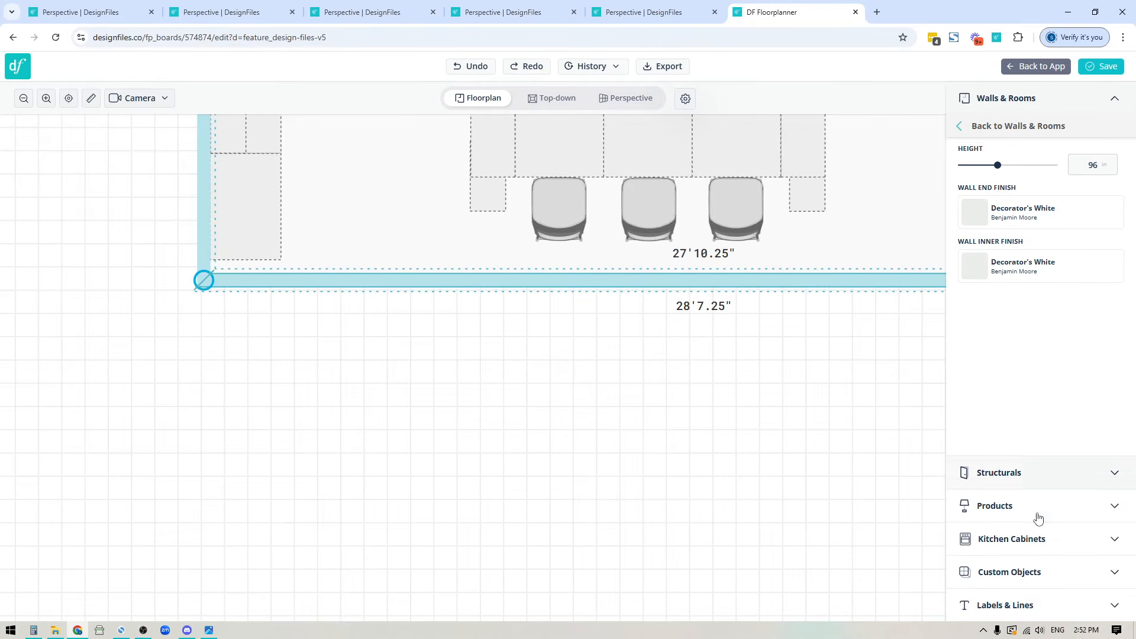
Add a 12"W x 90"H x 24"D Tall Filler to the floorplan, beside the new tall cabinet.
{"action": "left_click", "coordinate": [1011, 540]}
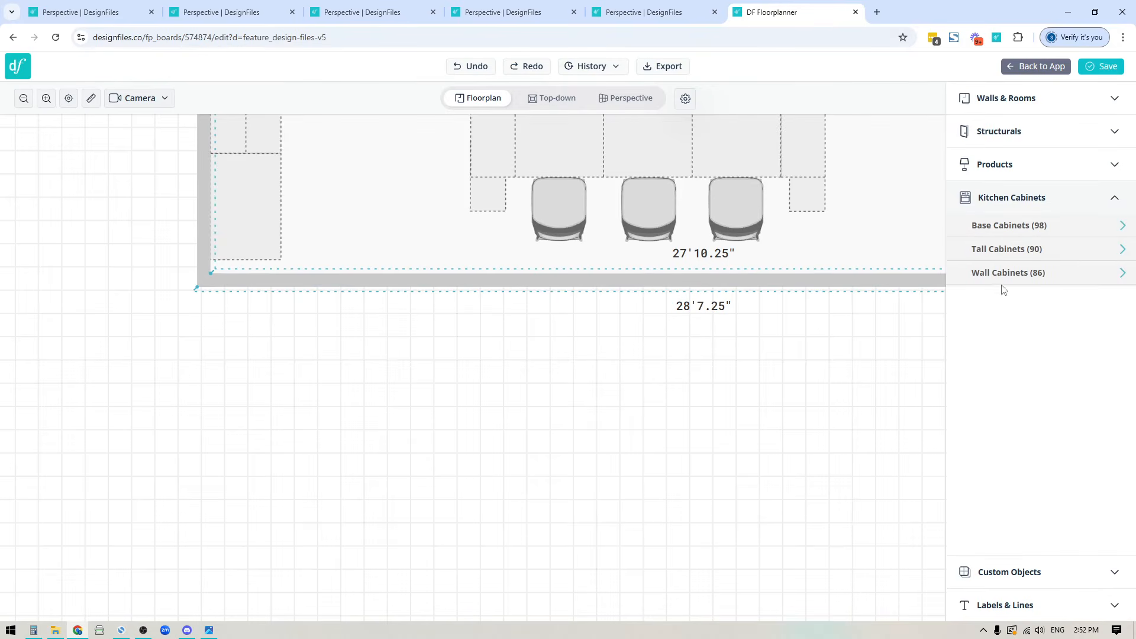
{"action": "left_click", "coordinate": [1004, 250]}
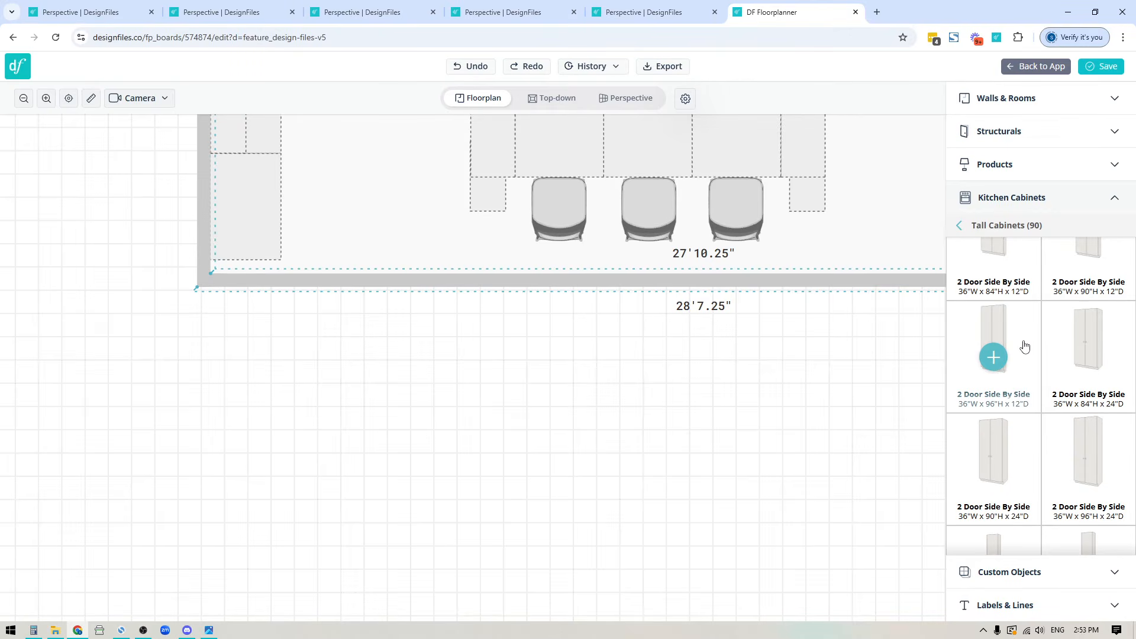
{"action": "scroll", "coordinate": [1025, 346], "scroll_direction": "down", "scroll_amount": 10}
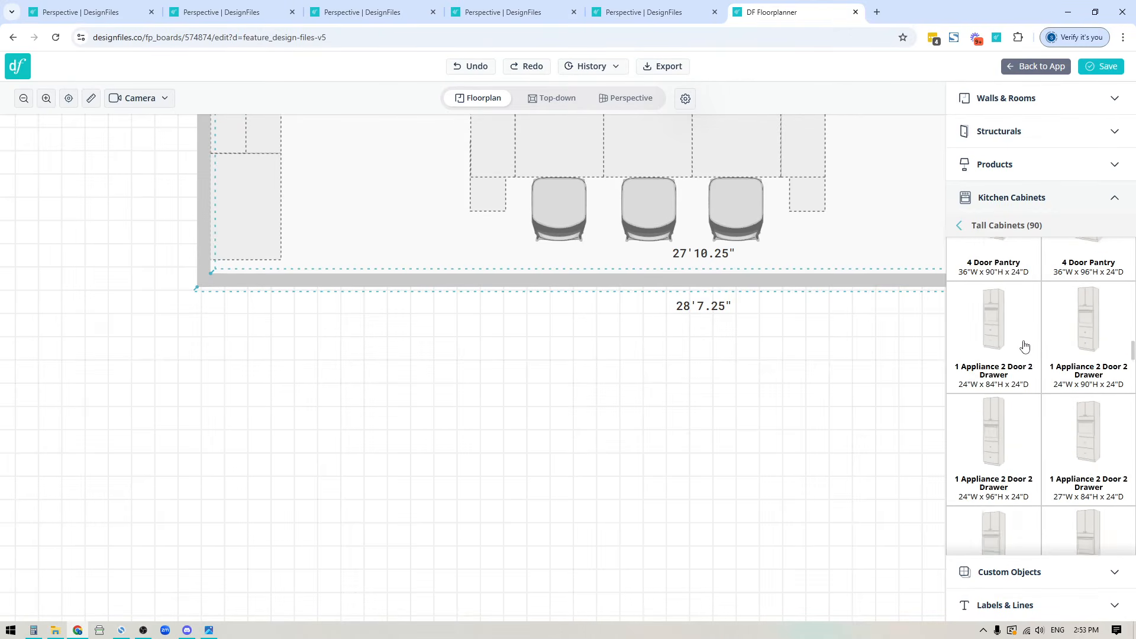
{"action": "scroll", "coordinate": [1025, 346], "scroll_direction": "down", "scroll_amount": 10}
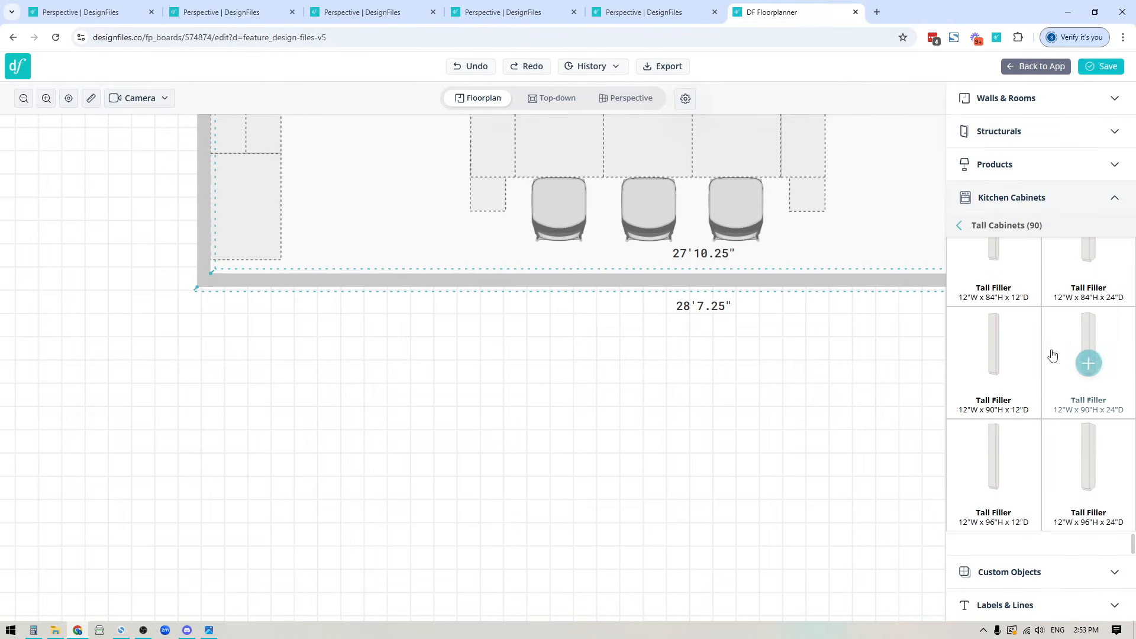
{"action": "left_click", "coordinate": [1089, 363]}
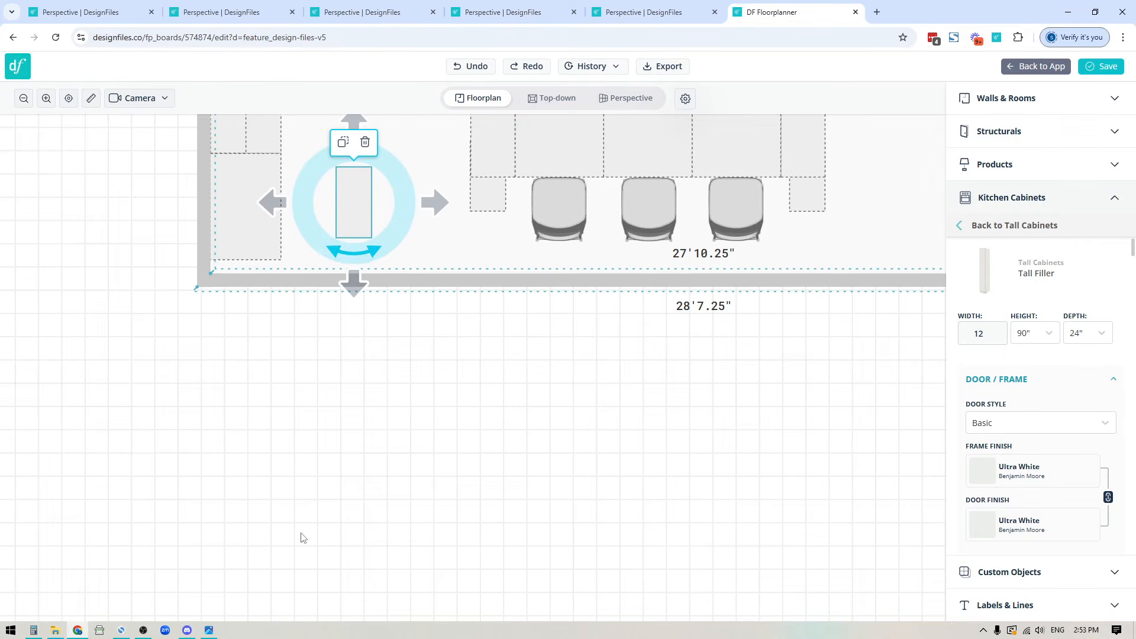
Measure the gap between the tall cabinet's lower edge and the lower wall, and reselect the Tall Filler.
{"action": "scroll", "coordinate": [283, 344], "scroll_direction": "up", "scroll_amount": 2}
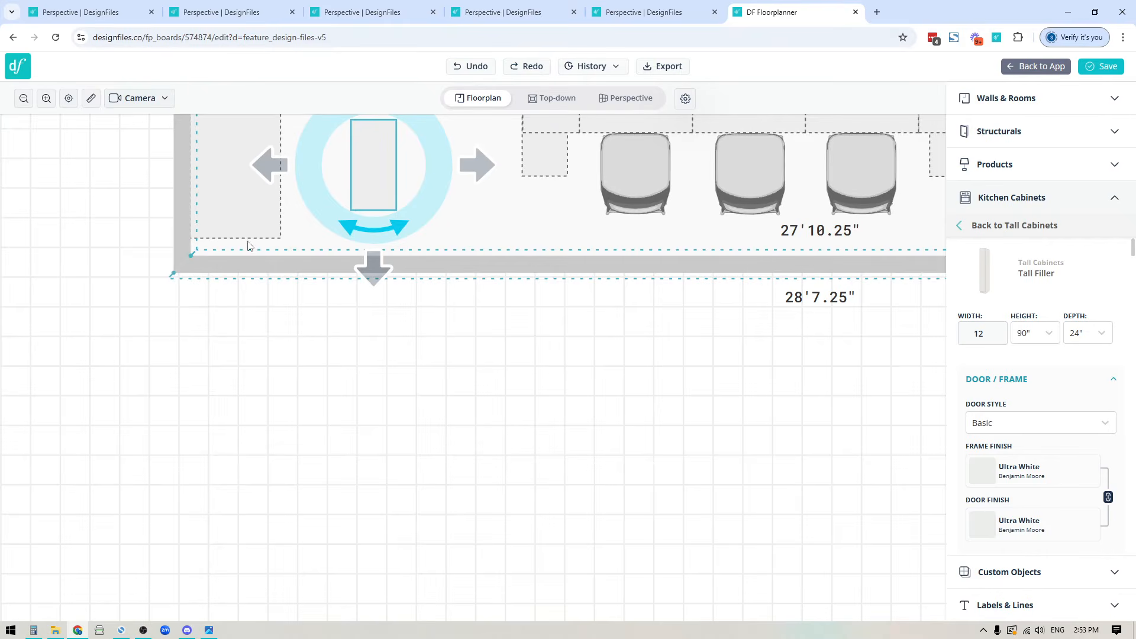
{"action": "left_click", "coordinate": [92, 98]}
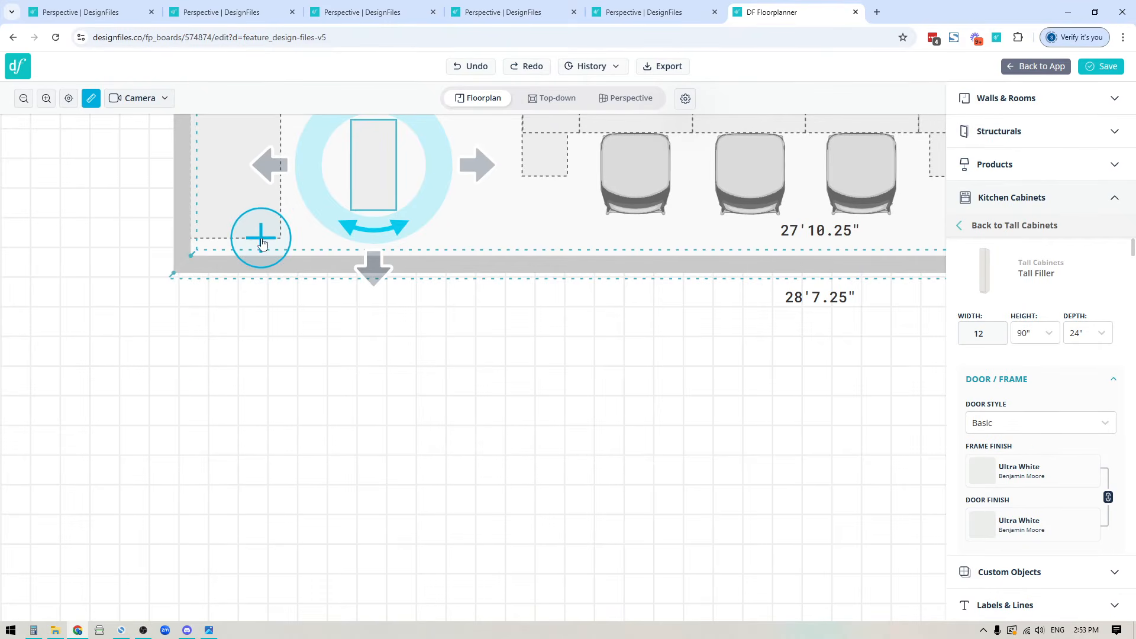
{"action": "left_click", "coordinate": [262, 243]}
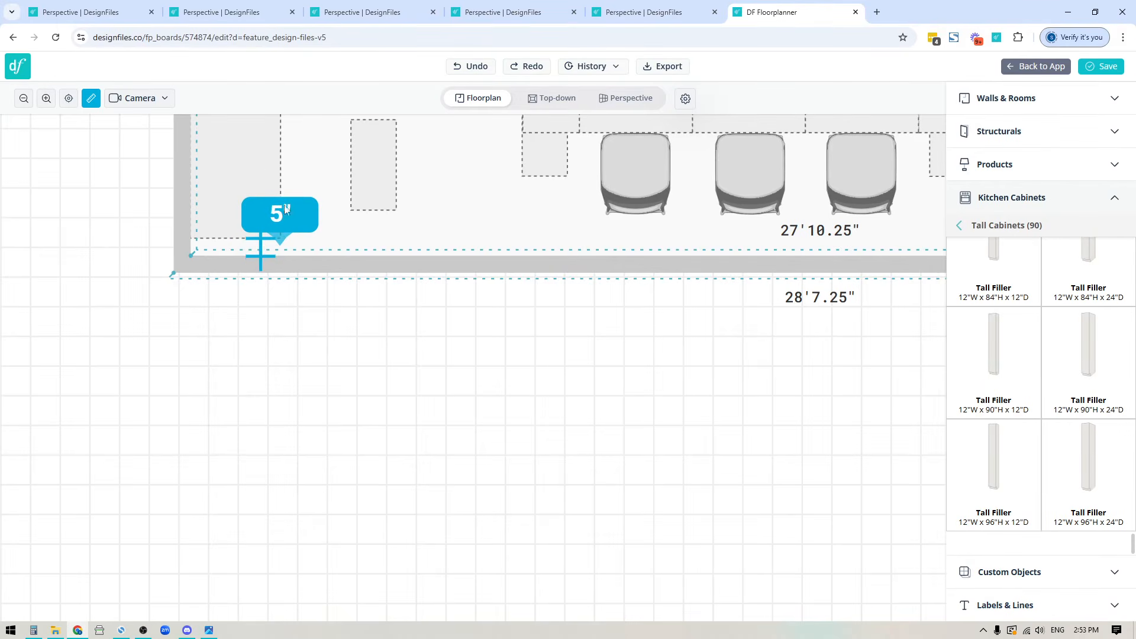
{"action": "left_click", "coordinate": [91, 99]}
{"action": "left_click", "coordinate": [380, 166]}
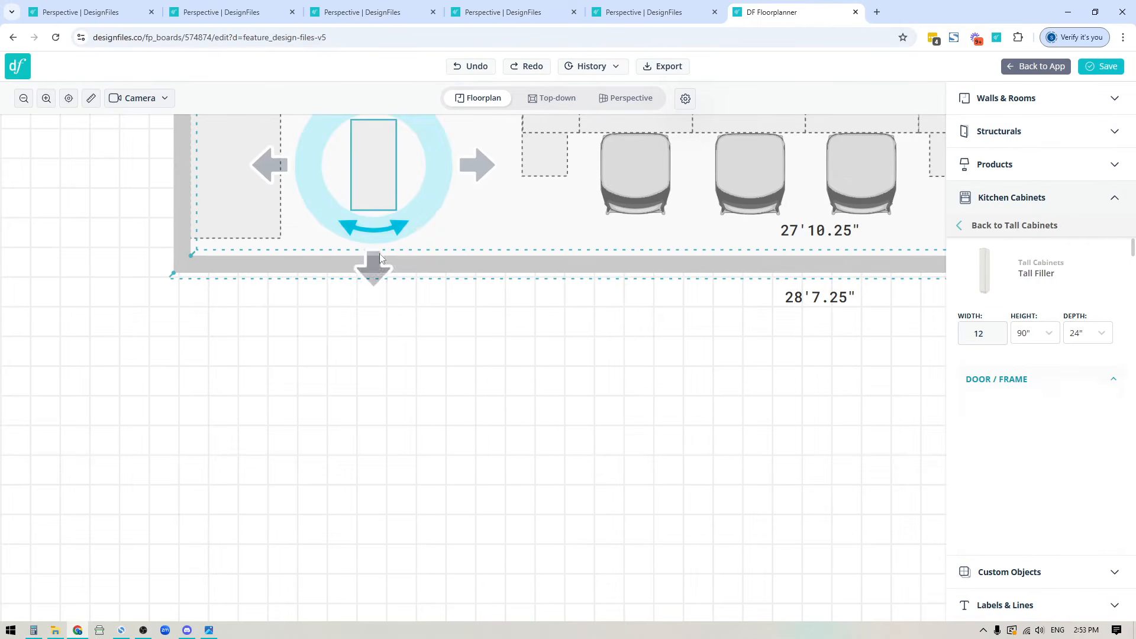
Set the Tall Filler's width to 5" and fit it into the gap between the tall cabinet and the lower wall.
{"action": "left_click", "coordinate": [961, 336]}
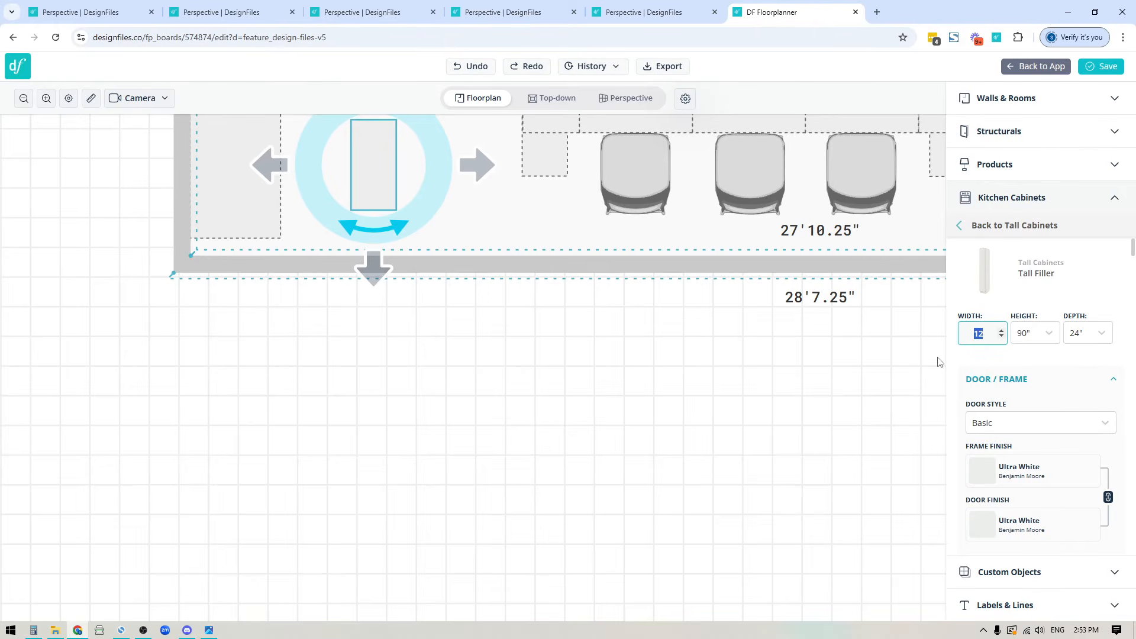
{"action": "type", "text": "5"}
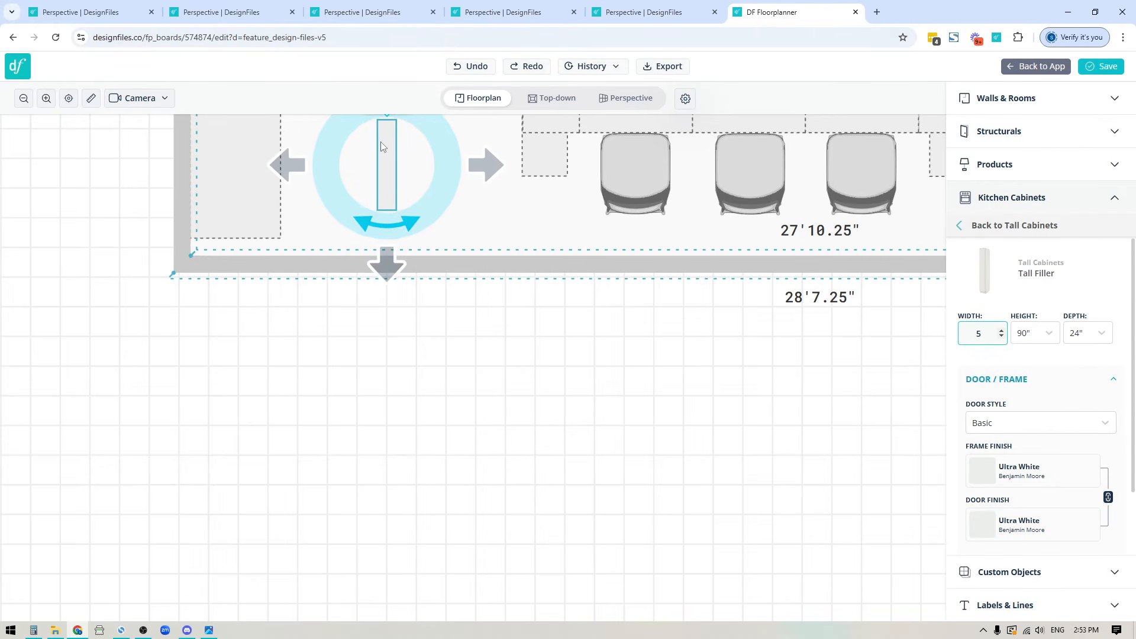
{"action": "left_click_drag", "start_coordinate": [383, 147], "coordinate": [237, 248]}
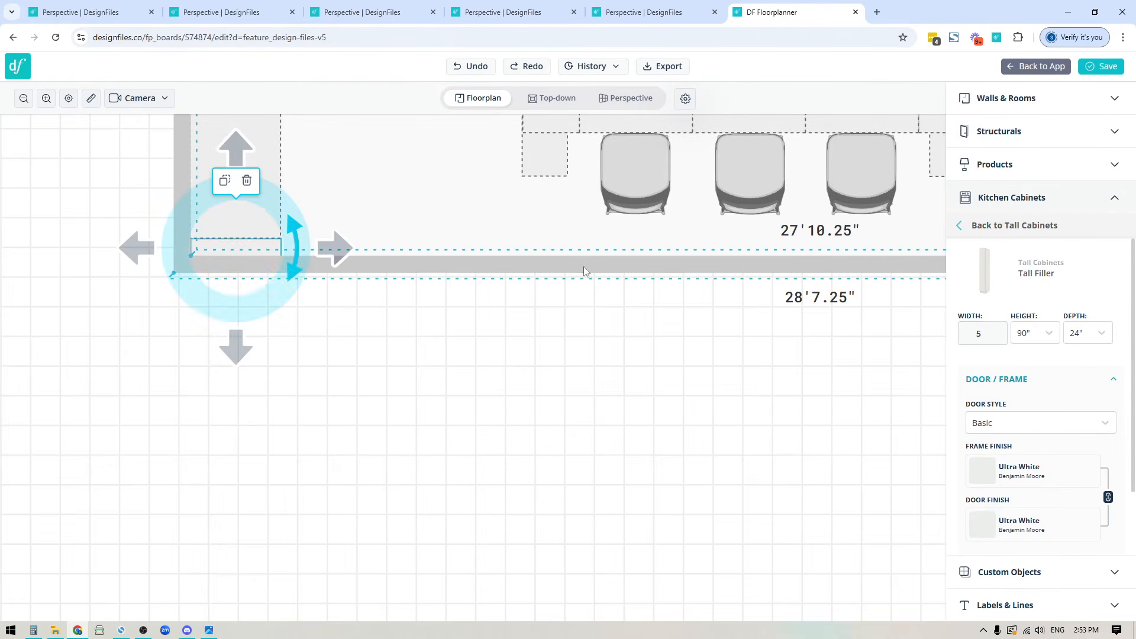
Switch to the perspective view and examine the kitchen's cabinet runs and island from several angles.
{"action": "left_click", "coordinate": [627, 97]}
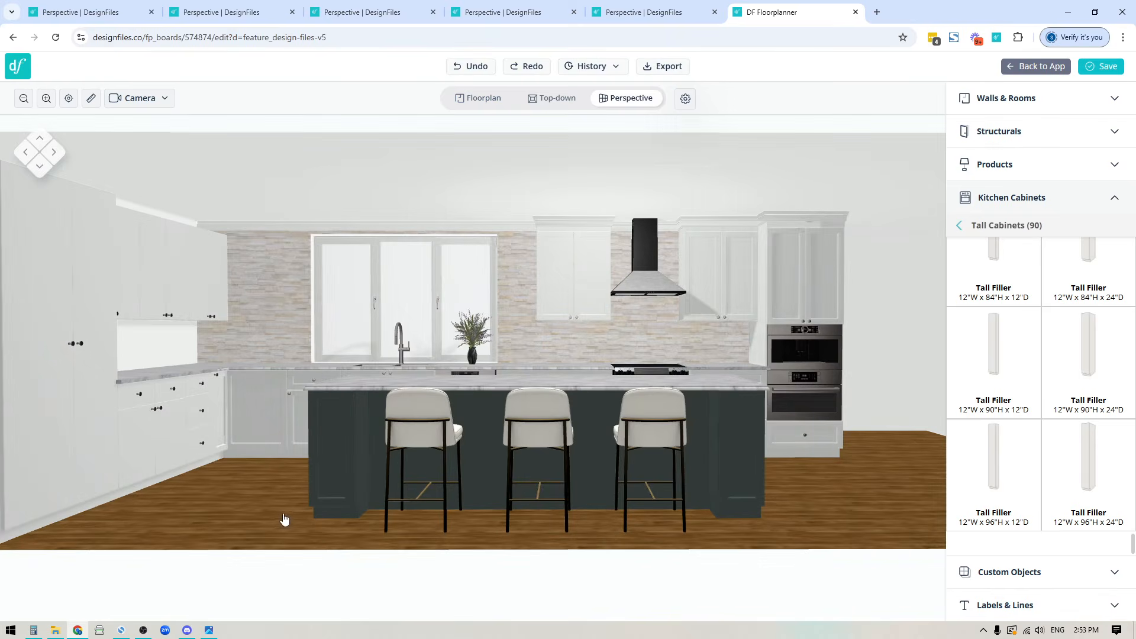
{"action": "left_click_drag", "start_coordinate": [582, 535], "coordinate": [464, 576]}
{"action": "left_click_drag", "start_coordinate": [210, 540], "coordinate": [370, 542]}
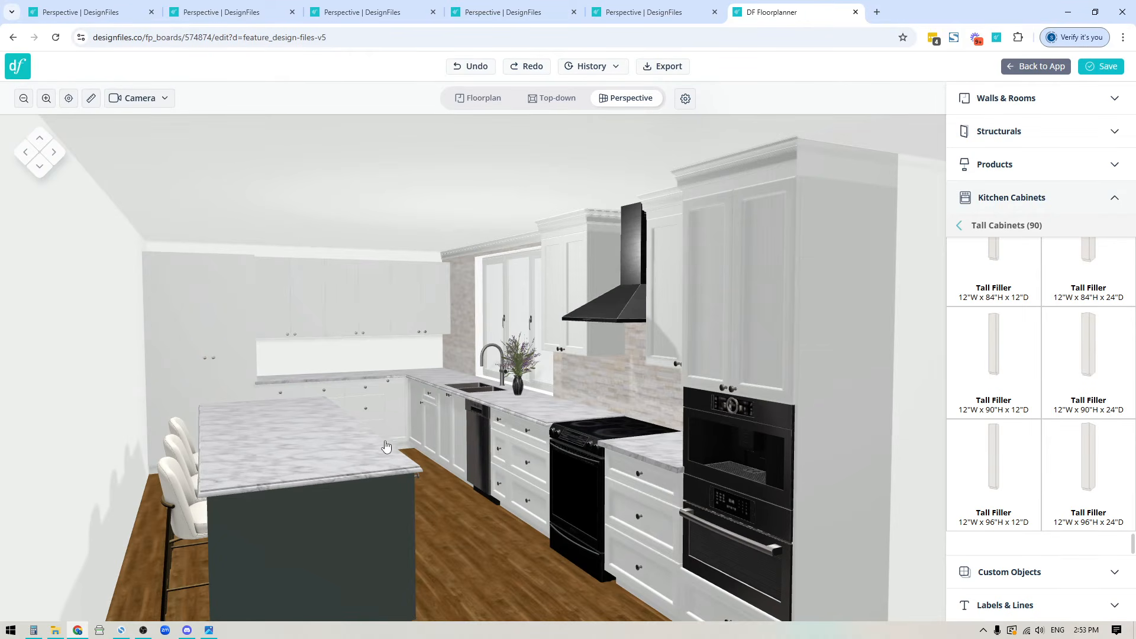
{"action": "left_click_drag", "start_coordinate": [460, 616], "coordinate": [554, 604]}
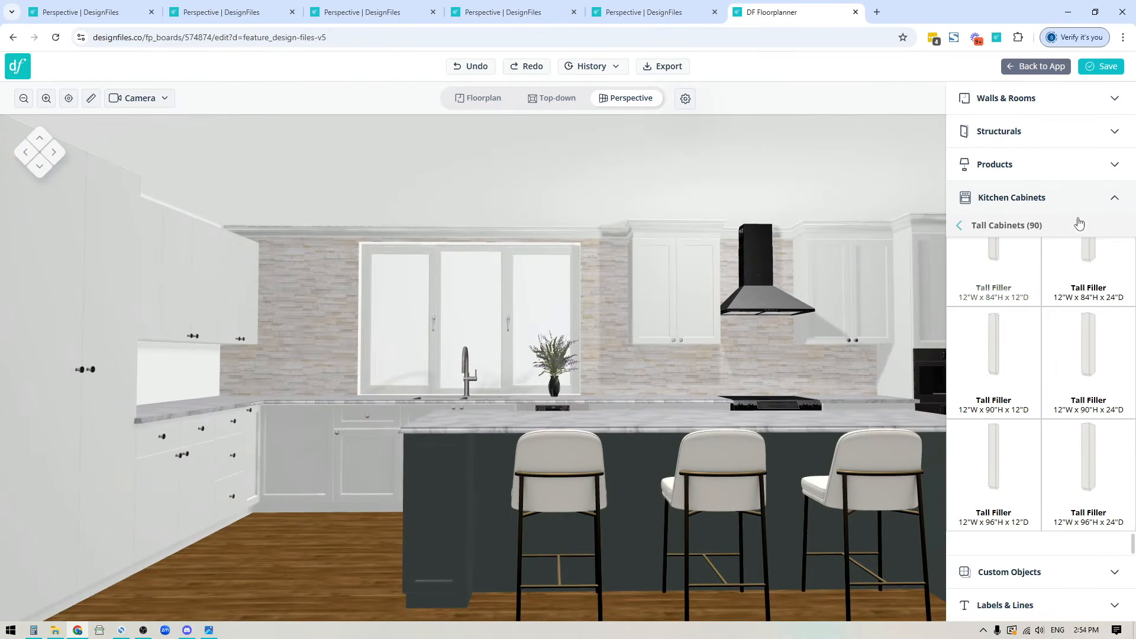
Browse the Base Cabinets catalogue, examining the drawer, sink, cooktop, corner and built-in appliance models.
{"action": "left_click", "coordinate": [1079, 224]}
{"action": "left_click", "coordinate": [1012, 228]}
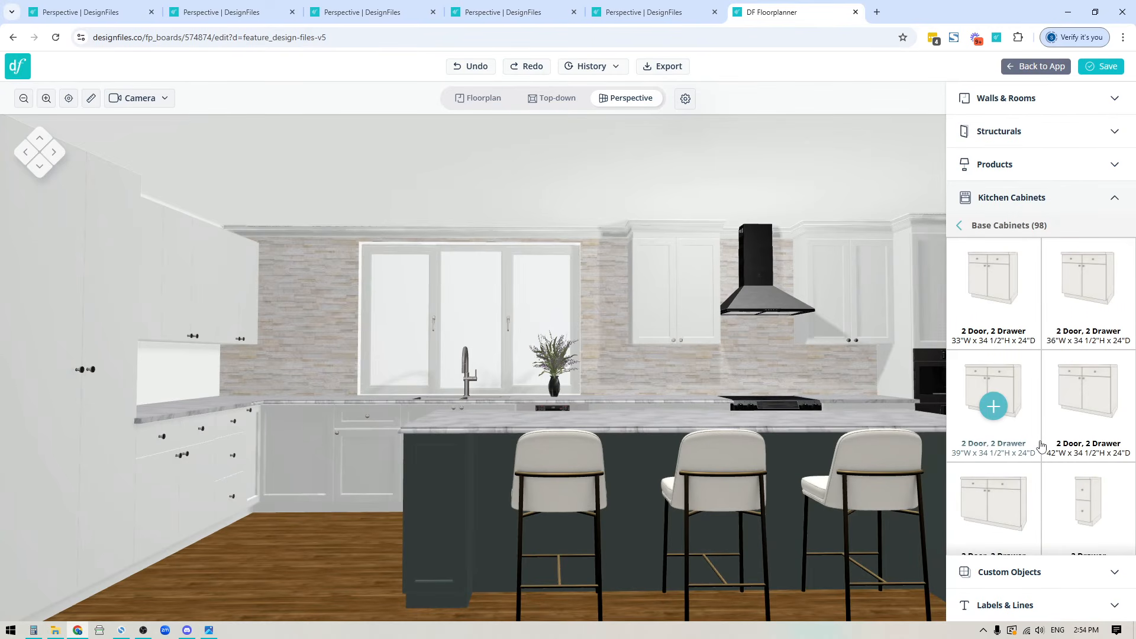
{"action": "scroll", "coordinate": [1042, 445], "scroll_direction": "down", "scroll_amount": 10}
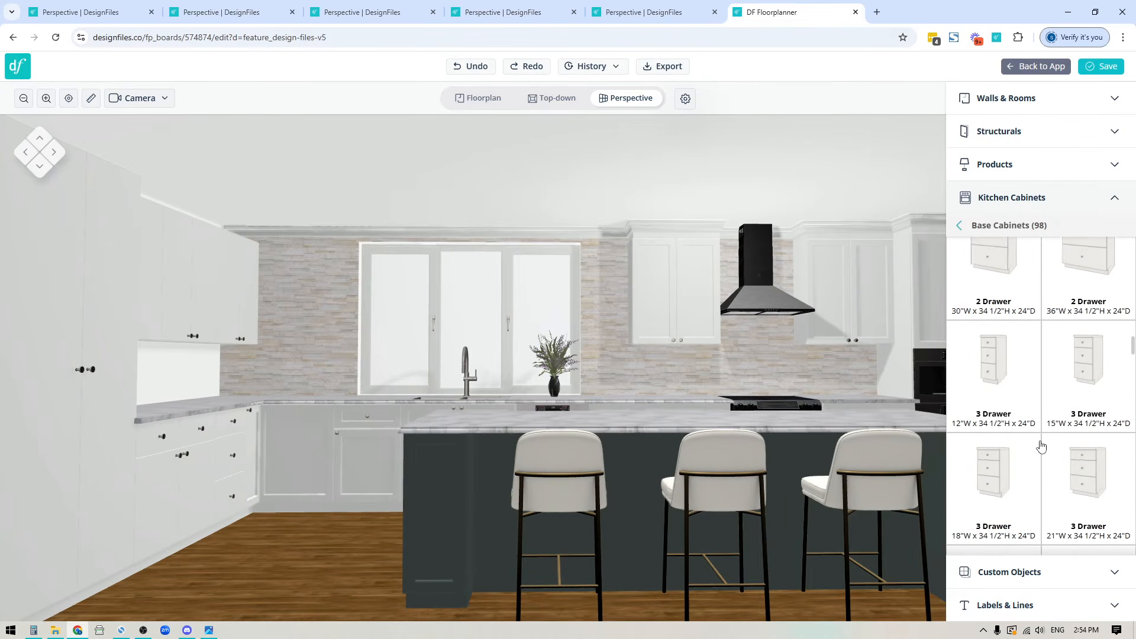
{"action": "scroll", "coordinate": [1041, 445], "scroll_direction": "down", "scroll_amount": 10}
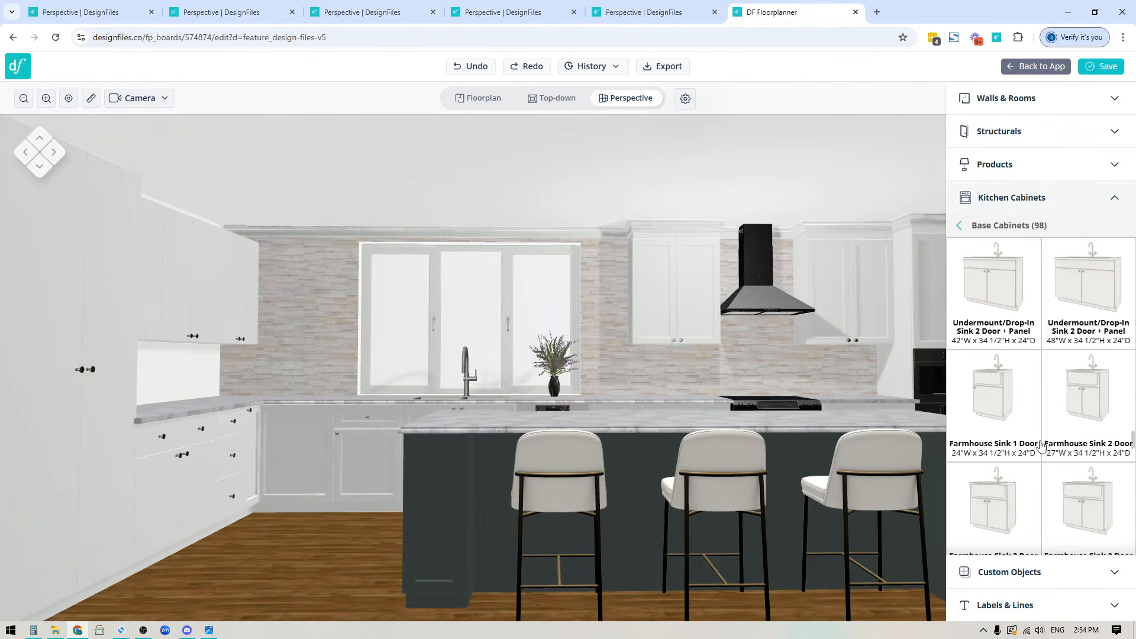
{"action": "scroll", "coordinate": [1041, 445], "scroll_direction": "down", "scroll_amount": 7}
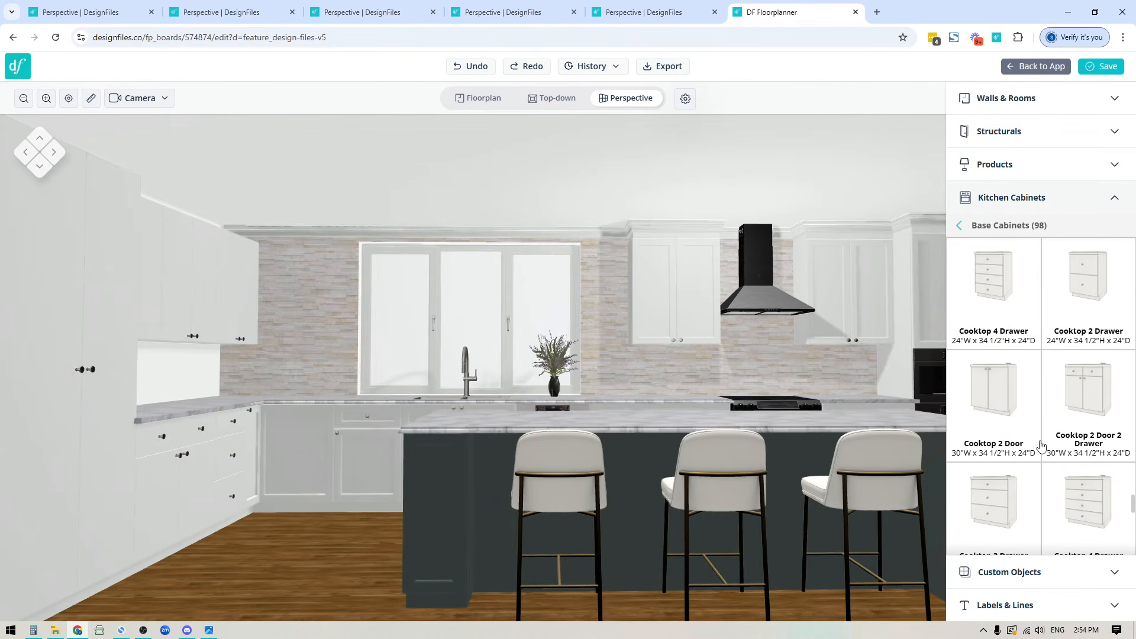
{"action": "scroll", "coordinate": [1042, 445], "scroll_direction": "down", "scroll_amount": 7}
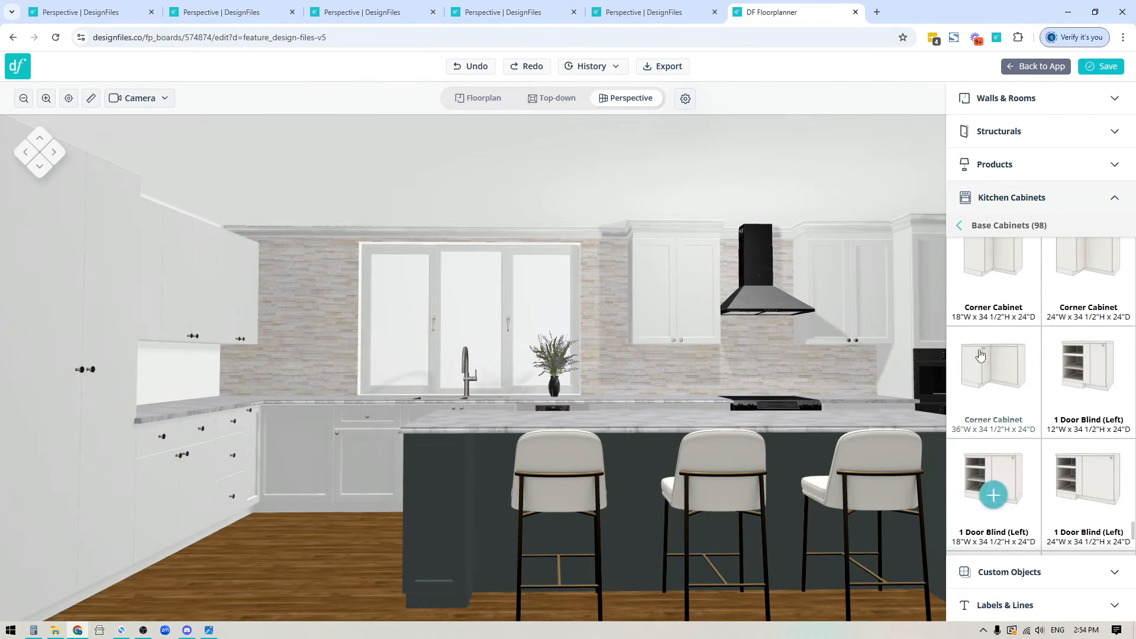
{"action": "scroll", "coordinate": [1023, 499], "scroll_direction": "up", "scroll_amount": 10}
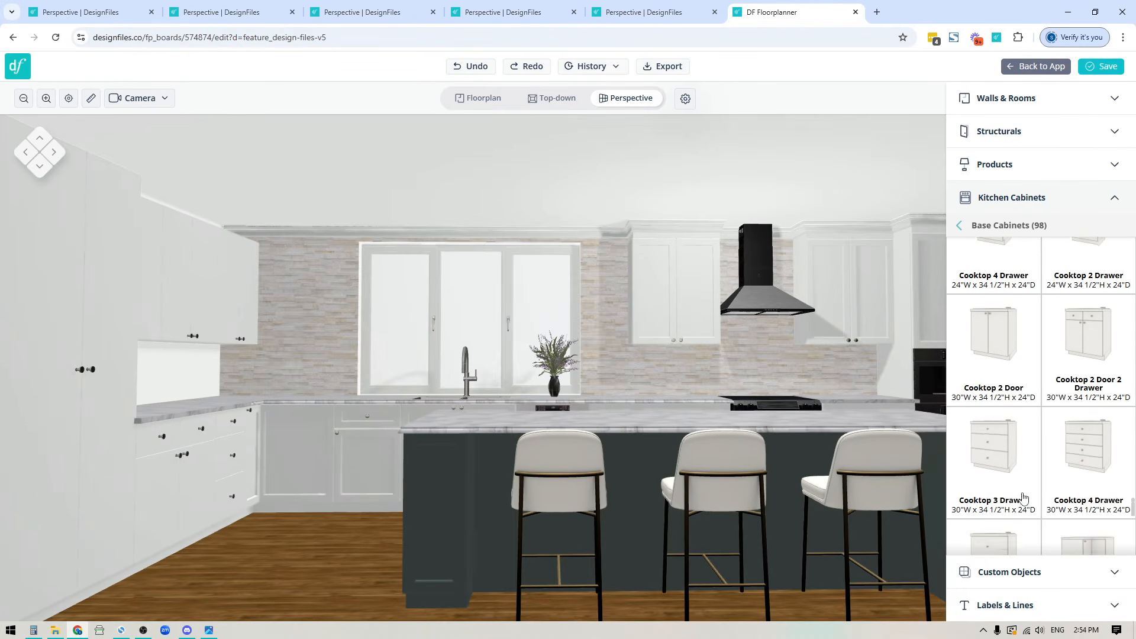
{"action": "scroll", "coordinate": [1024, 499], "scroll_direction": "up", "scroll_amount": 1}
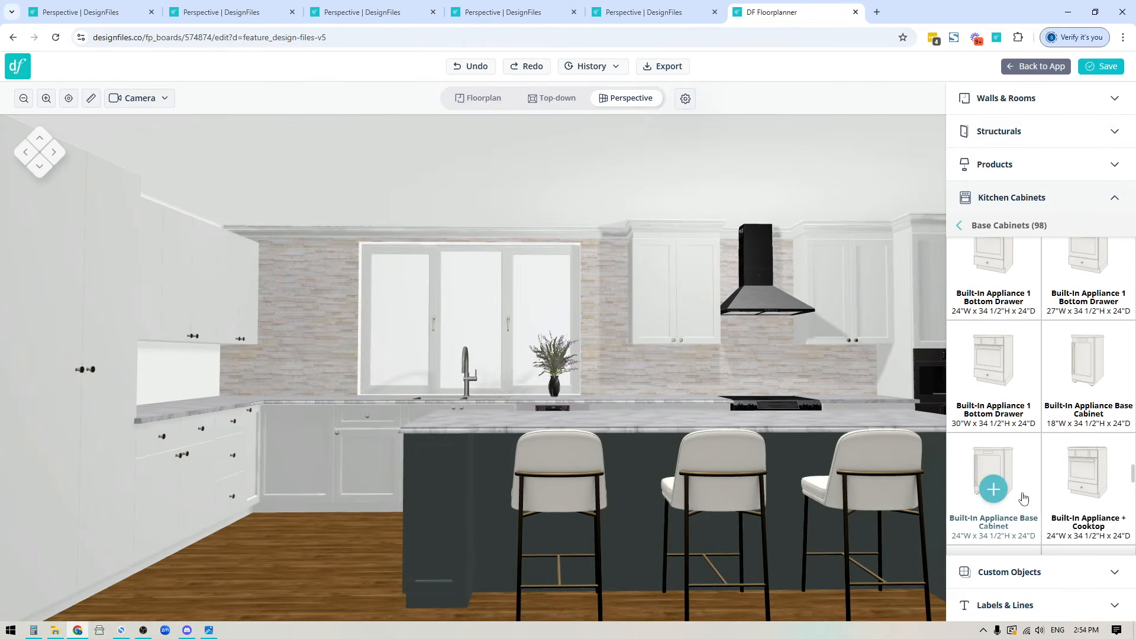
{"action": "mouse_move", "coordinate": [1108, 494]}
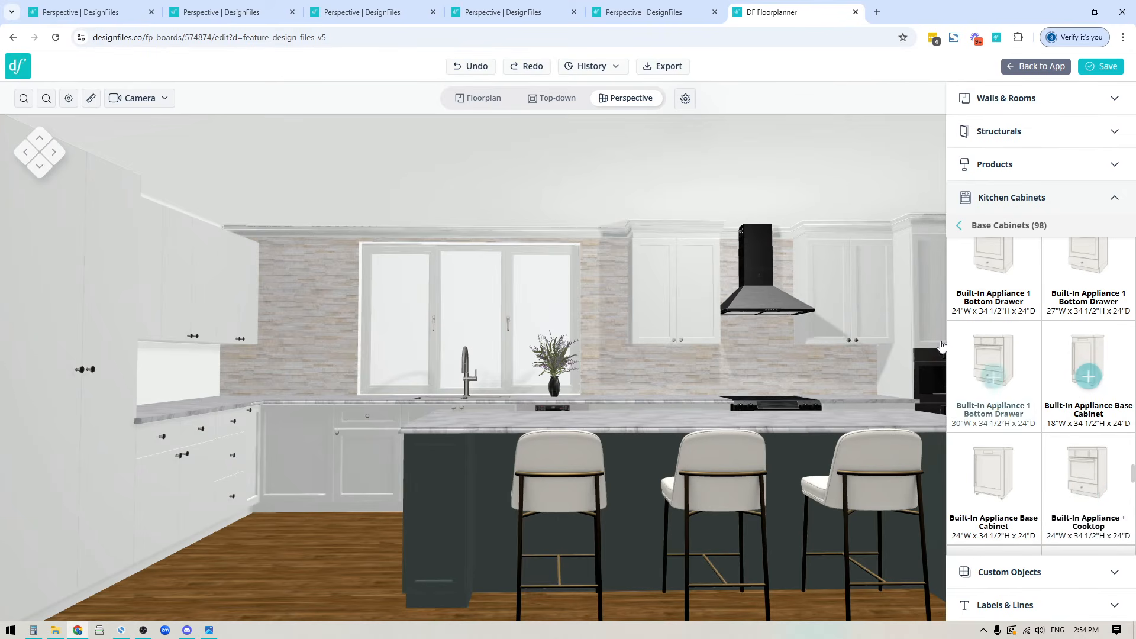
In the small second room, set the distance from floor of the 2 Door Bridge cabinet above the glass-door cabinets to 54".
{"action": "scroll", "coordinate": [581, 375], "scroll_direction": "down", "scroll_amount": 3}
{"action": "right_click_drag", "start_coordinate": [881, 544], "coordinate": [761, 580]}
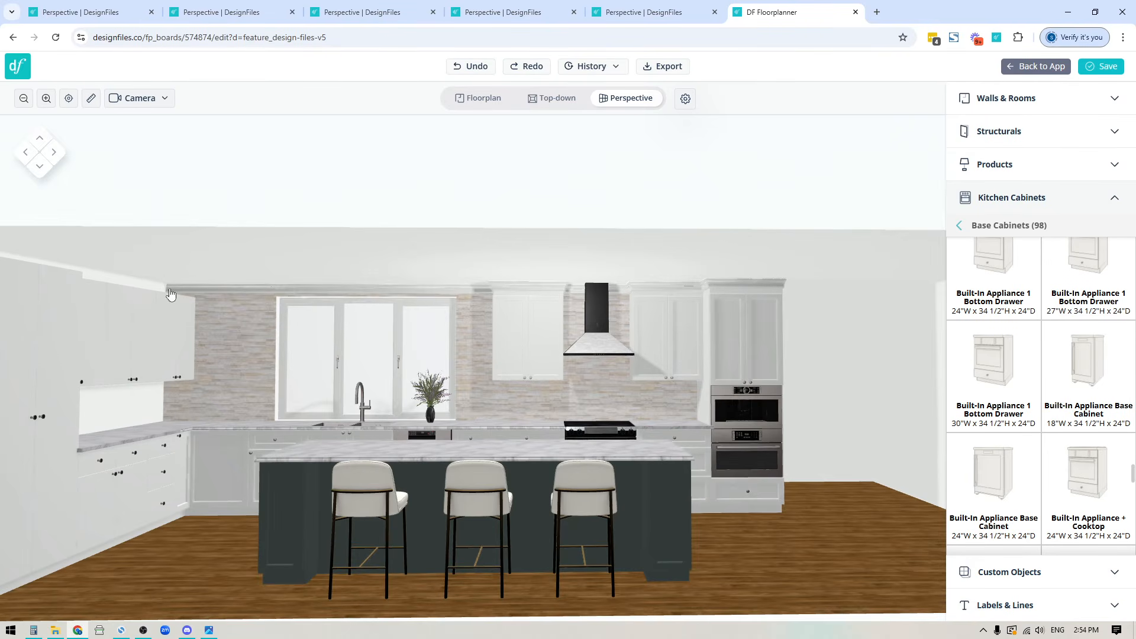
{"action": "left_click_drag", "start_coordinate": [820, 517], "coordinate": [443, 541]}
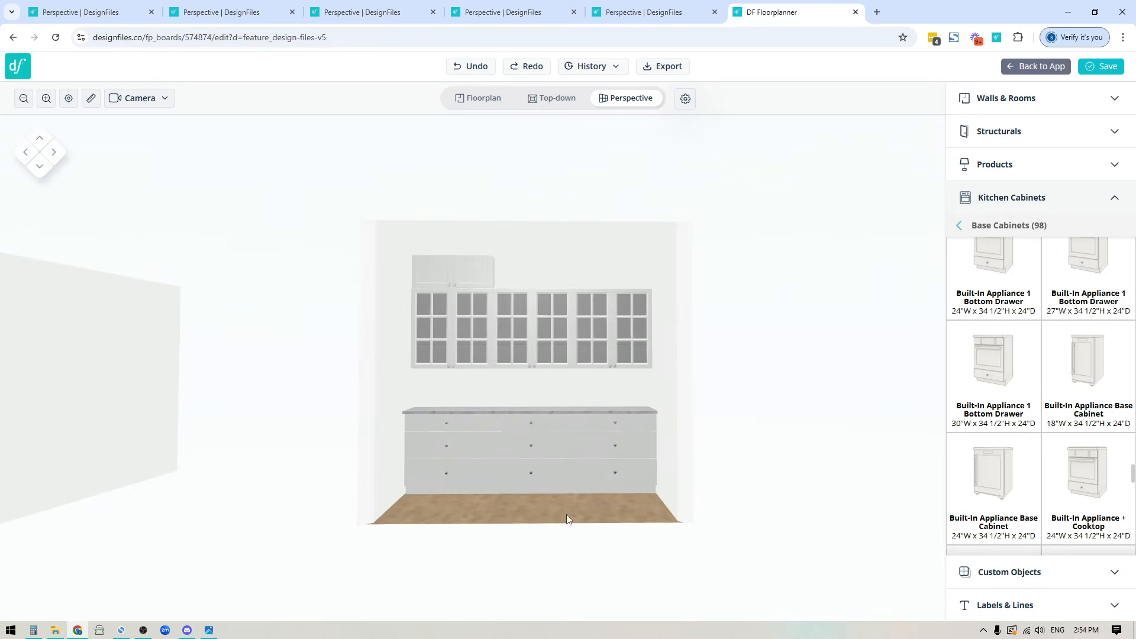
{"action": "left_click_drag", "start_coordinate": [567, 514], "coordinate": [537, 540]}
{"action": "scroll", "coordinate": [582, 513], "scroll_direction": "up", "scroll_amount": 3}
{"action": "scroll", "coordinate": [799, 375], "scroll_direction": "down", "scroll_amount": 5}
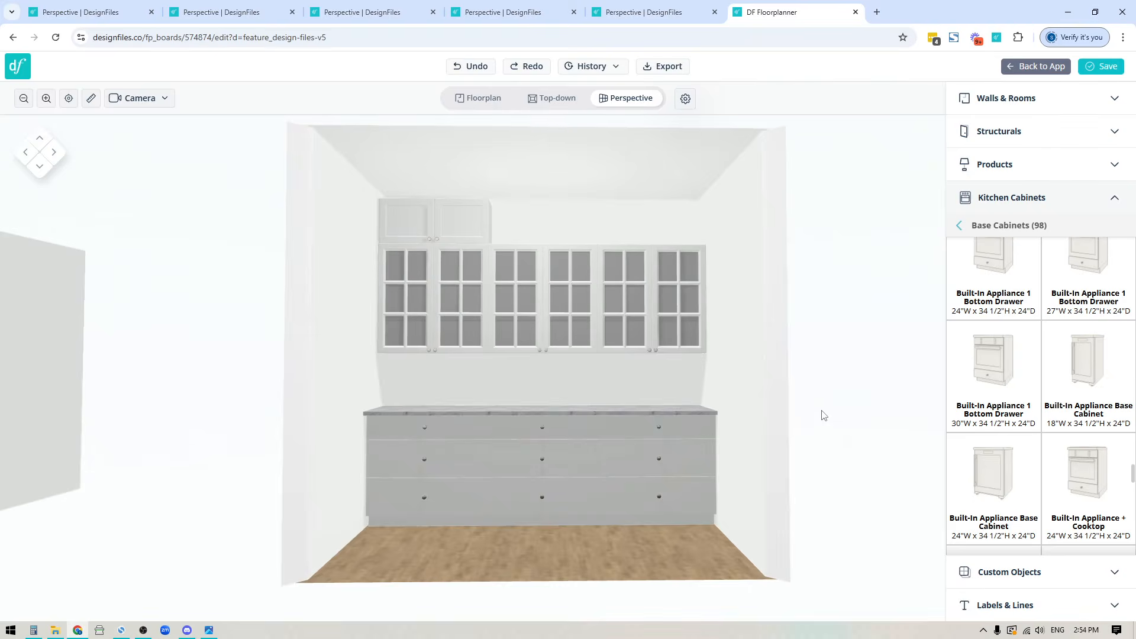
{"action": "left_click", "coordinate": [443, 301]}
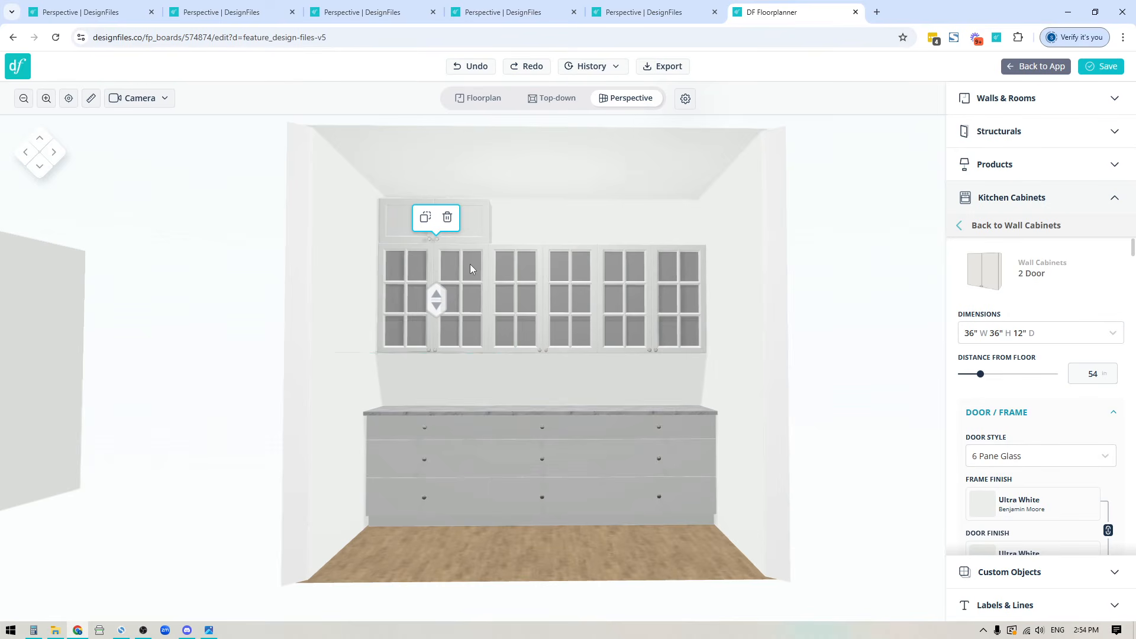
{"action": "left_click", "coordinate": [472, 229]}
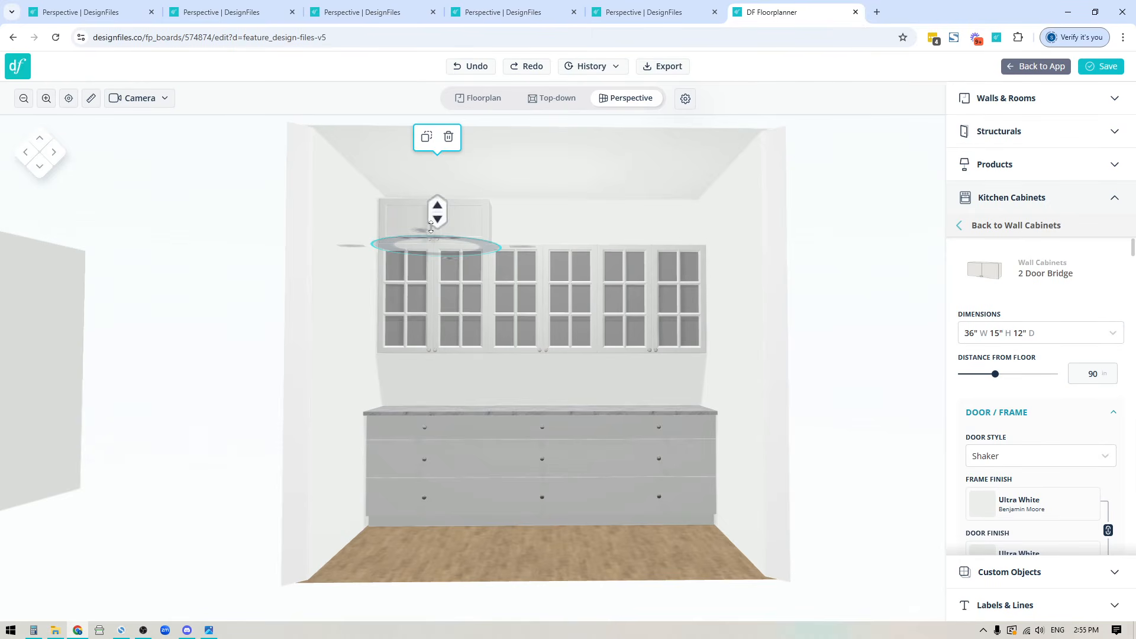
{"action": "double_click", "coordinate": [1094, 374]}
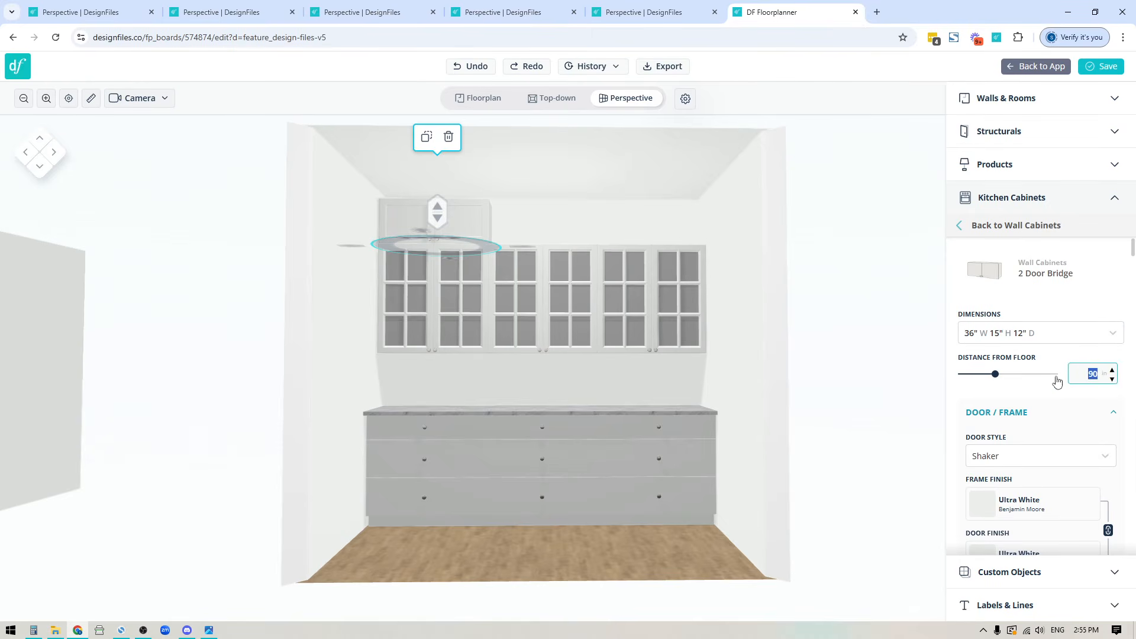
{"action": "type", "text": "54"}
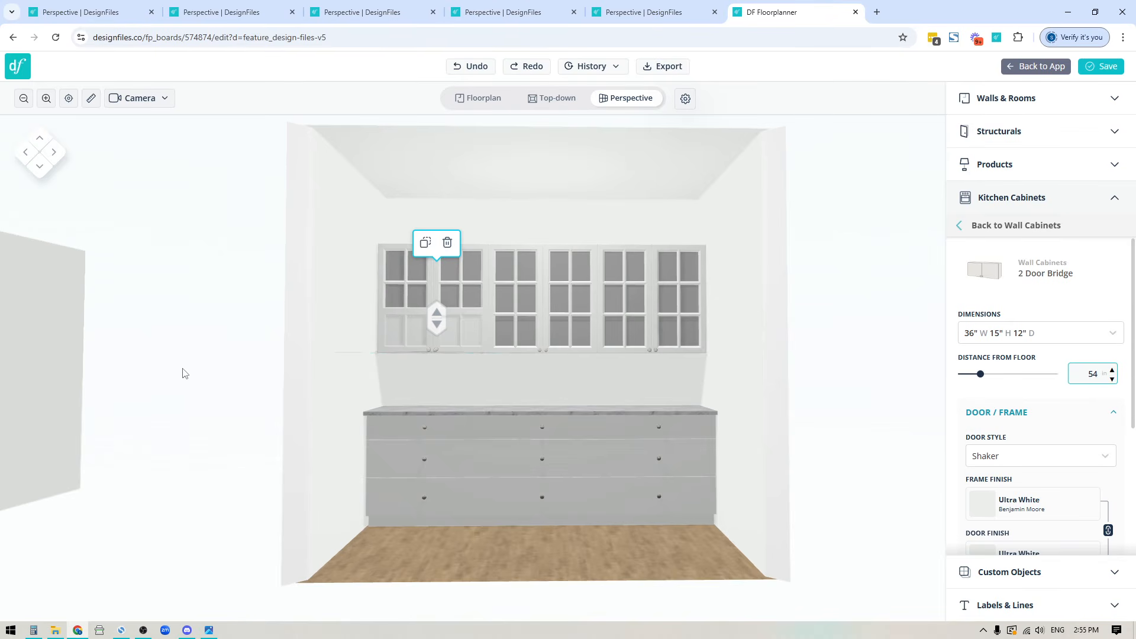
Raise the leftmost 6 Pane Glass 2 Door wall cabinet to about 65" from the floor.
{"action": "left_click_drag", "start_coordinate": [278, 404], "coordinate": [260, 403]}
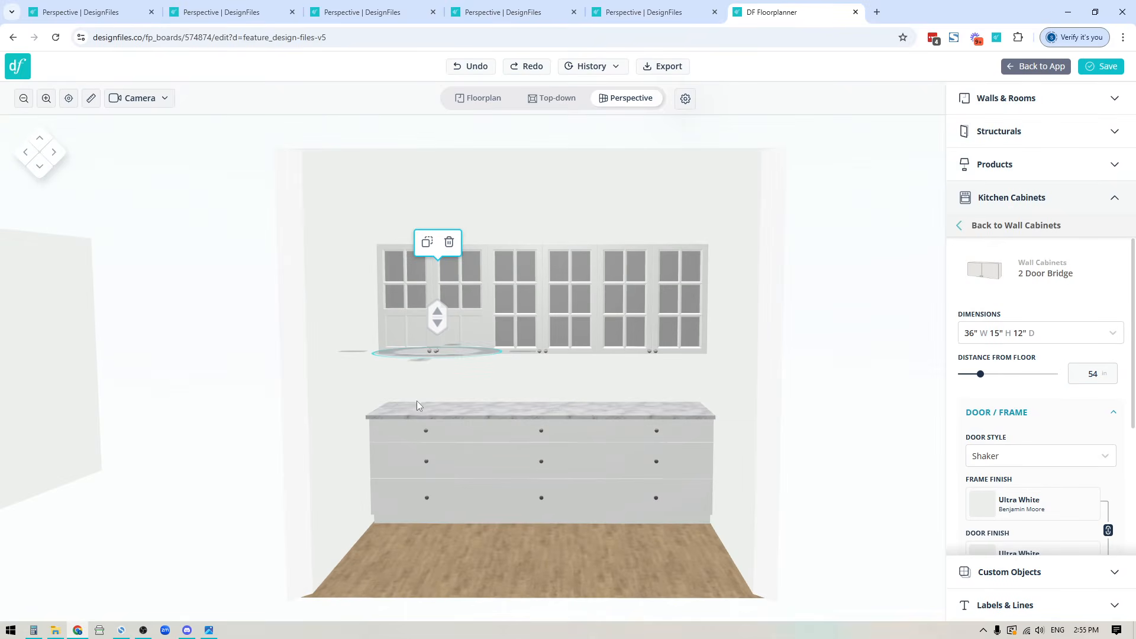
{"action": "left_click", "coordinate": [466, 564]}
{"action": "left_click", "coordinate": [455, 292]}
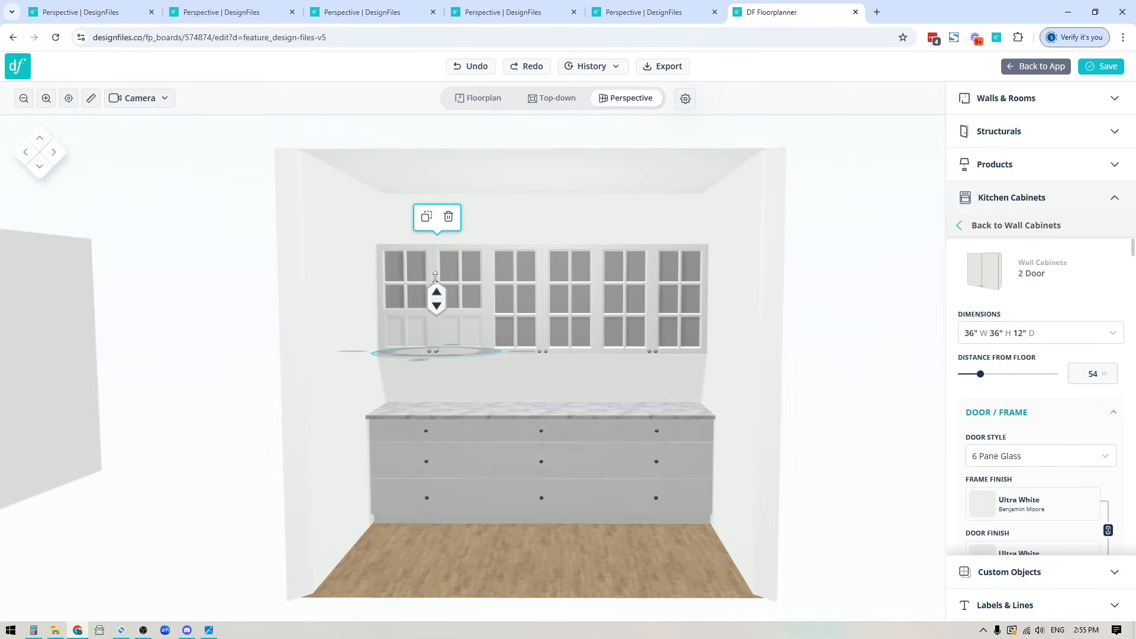
{"action": "left_click_drag", "start_coordinate": [455, 291], "coordinate": [469, 224]}
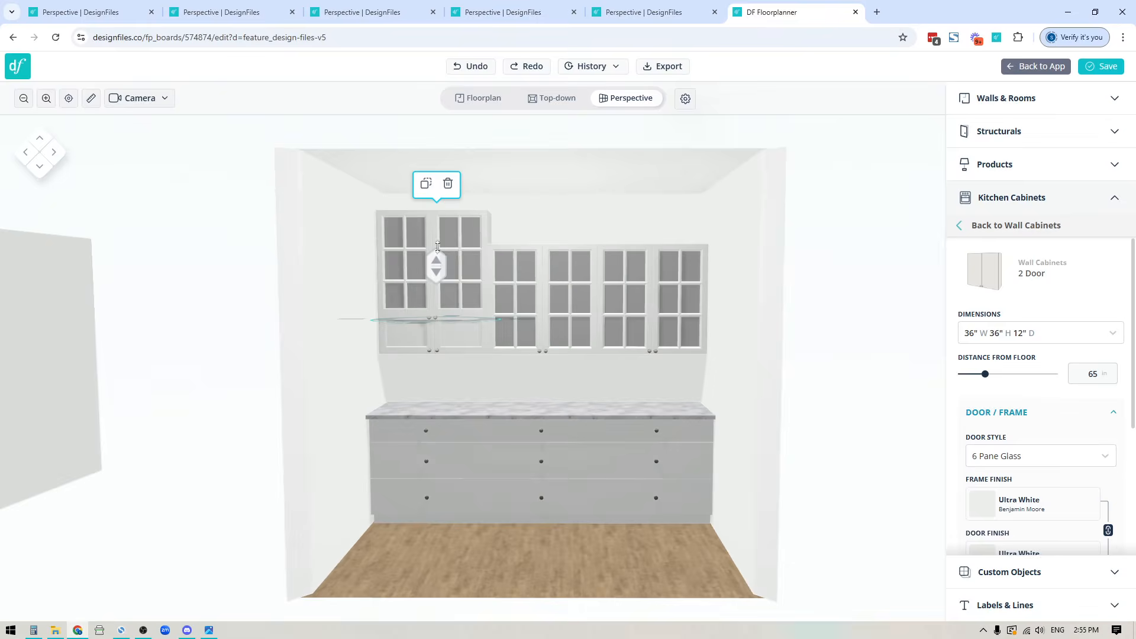
Set the distance from floor to 90" for the 2 Door Bridge cabinet and to 54" for the raised glass-door cabinet.
{"action": "left_click", "coordinate": [465, 340]}
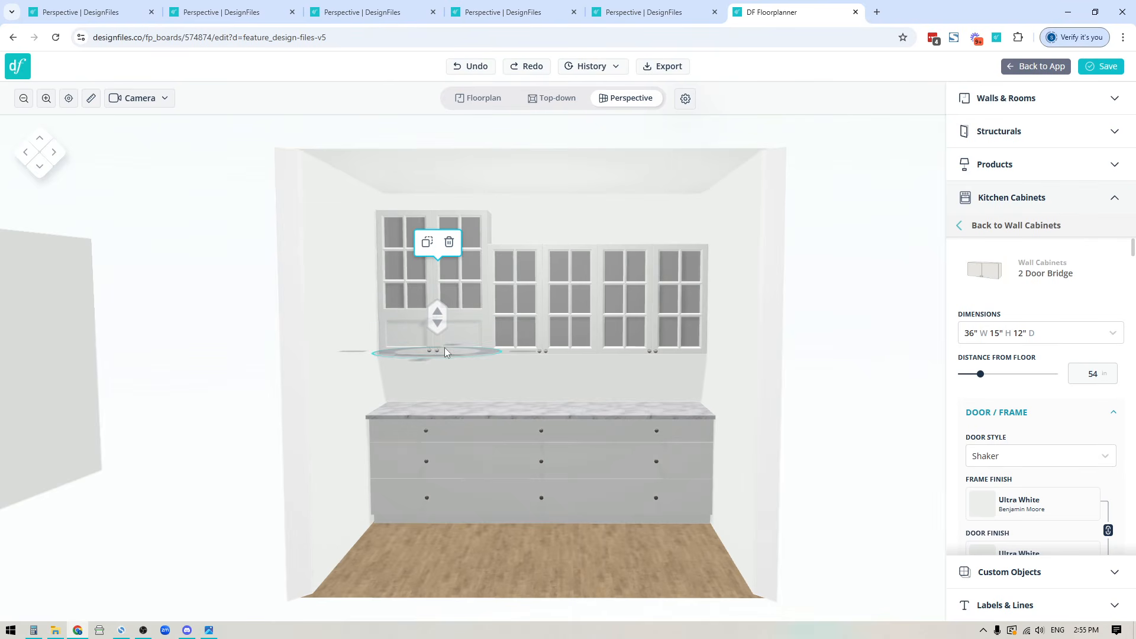
{"action": "double_click", "coordinate": [1093, 374]}
{"action": "type", "text": "90"}
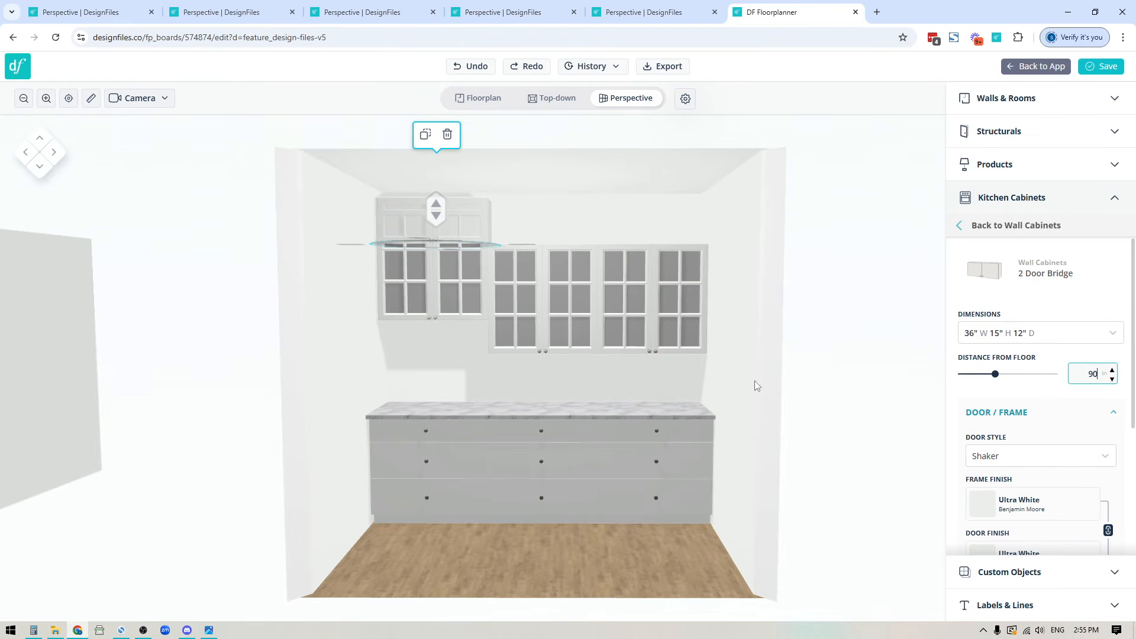
{"action": "left_click", "coordinate": [456, 295]}
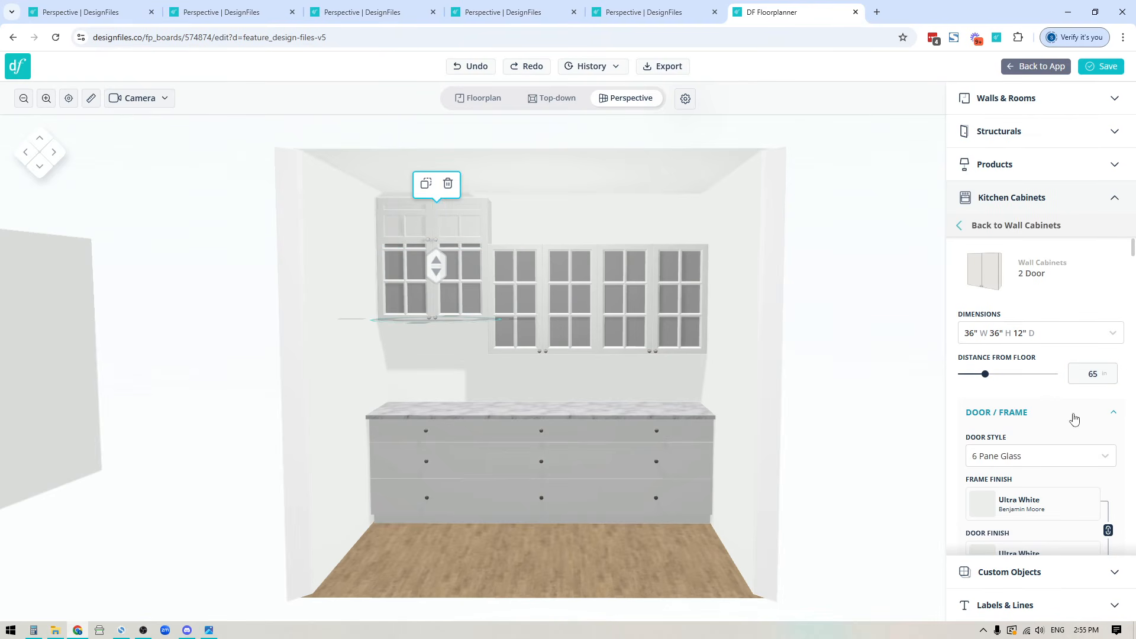
{"action": "double_click", "coordinate": [1092, 374]}
{"action": "type", "text": "54"}
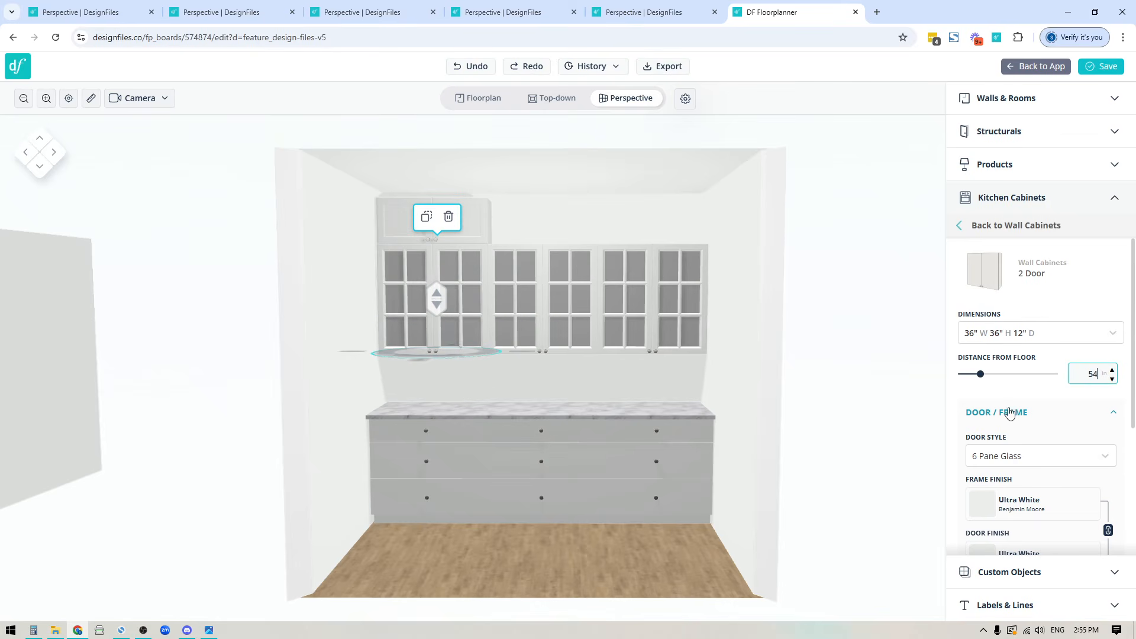
{"action": "left_click", "coordinate": [457, 283]}
In the floorplan view, duplicate the 2 Door Bridge cabinet and place copies over the middle and right wall cabinets.
{"action": "left_click", "coordinate": [477, 219]}
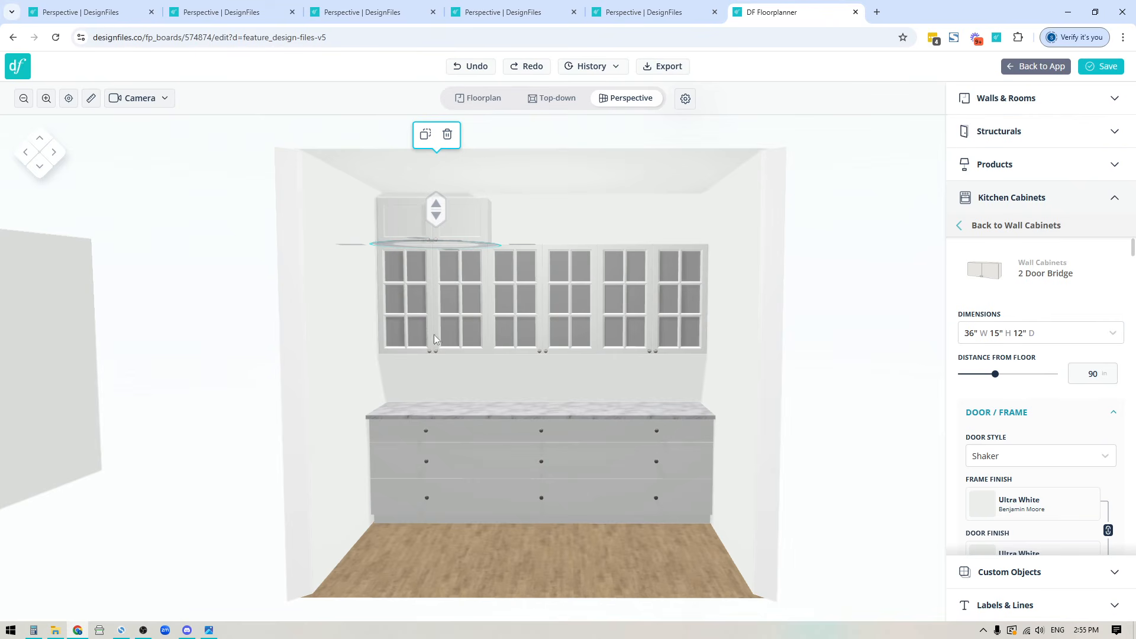
{"action": "left_click", "coordinate": [478, 98]}
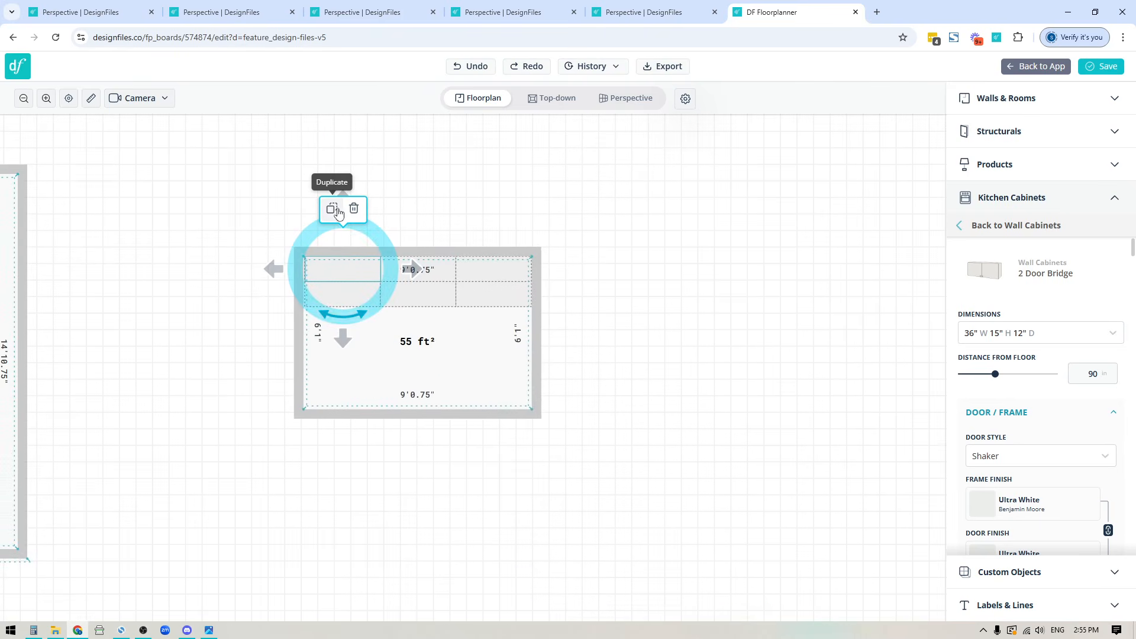
{"action": "left_click", "coordinate": [332, 210]}
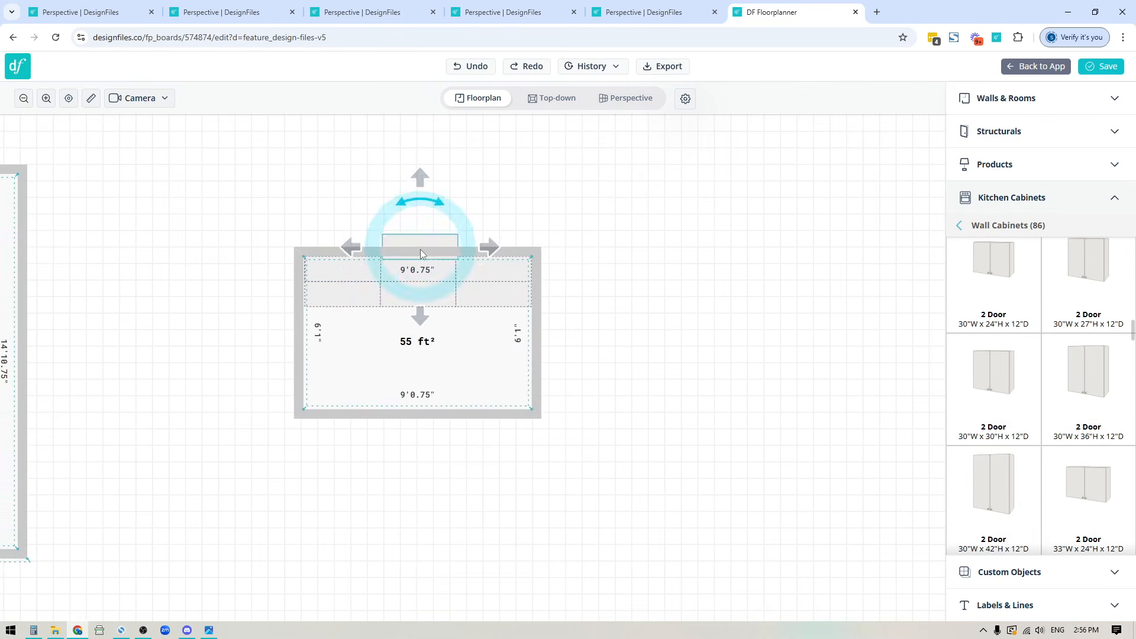
{"action": "left_click", "coordinate": [419, 271]}
{"action": "left_click_drag", "start_coordinate": [419, 270], "coordinate": [496, 268]}
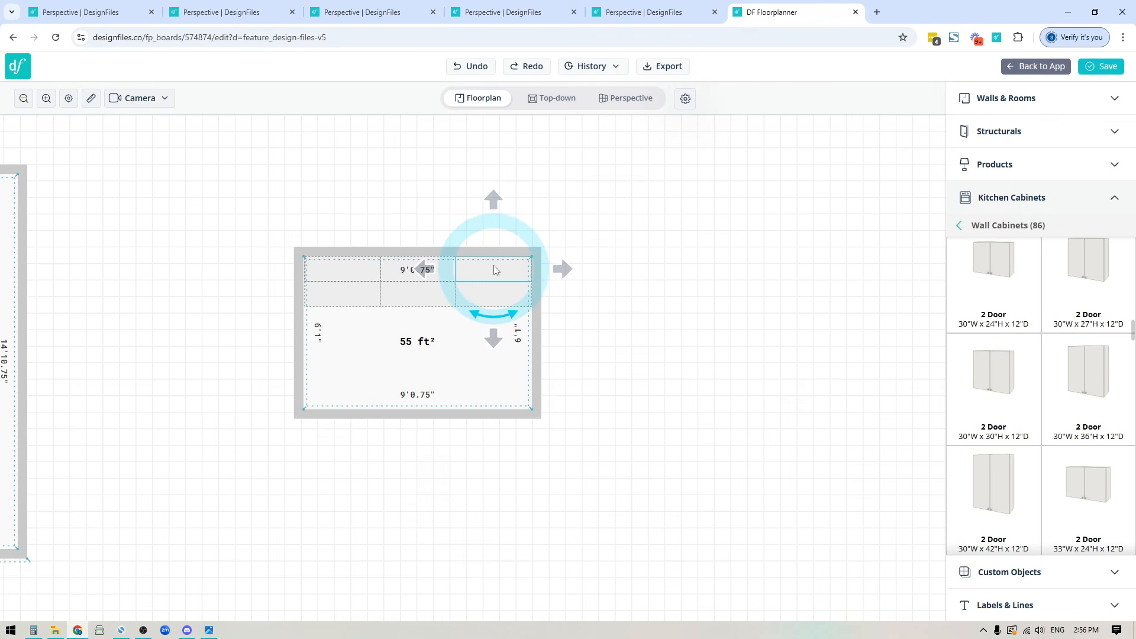
{"action": "left_click", "coordinate": [496, 271]}
Examine the stacked cabinets and the main kitchen in the perspective view, and go back to the start of the Wall Cabinets catalogue.
{"action": "left_click", "coordinate": [626, 98]}
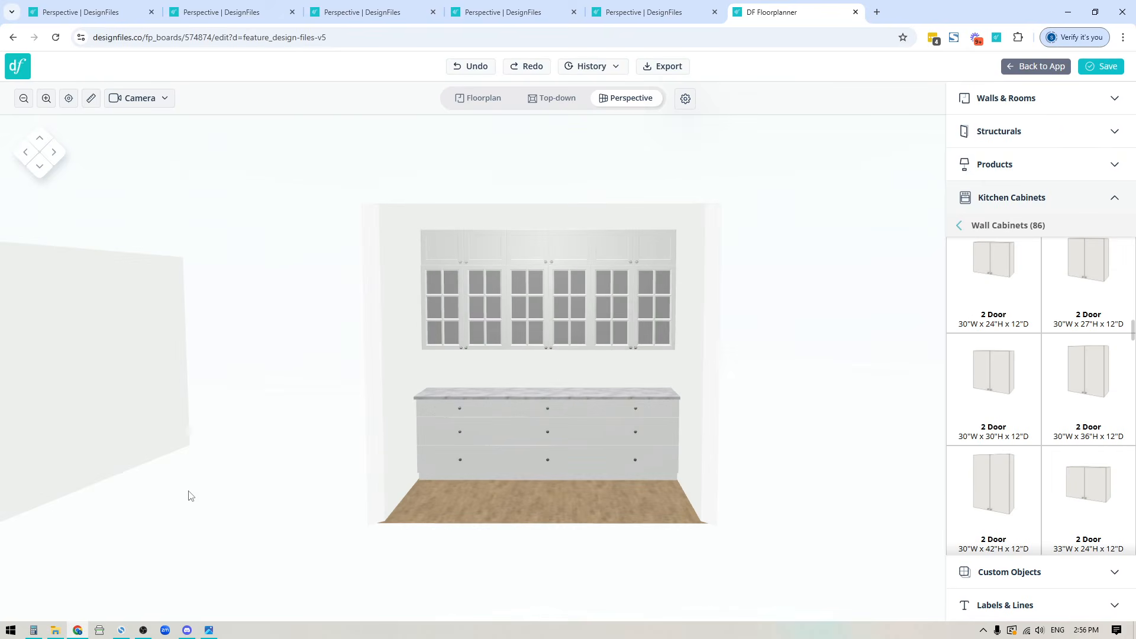
{"action": "left_click_drag", "start_coordinate": [190, 494], "coordinate": [703, 464]}
{"action": "left_click_drag", "start_coordinate": [372, 503], "coordinate": [655, 504]}
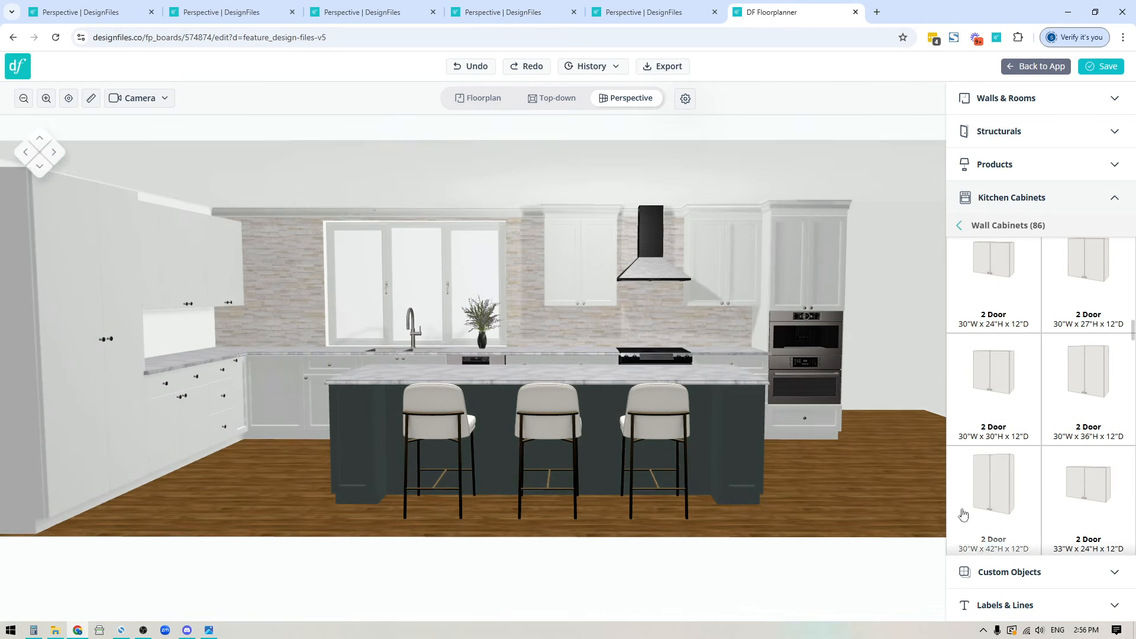
{"action": "scroll", "coordinate": [1038, 449], "scroll_direction": "up", "scroll_amount": 8}
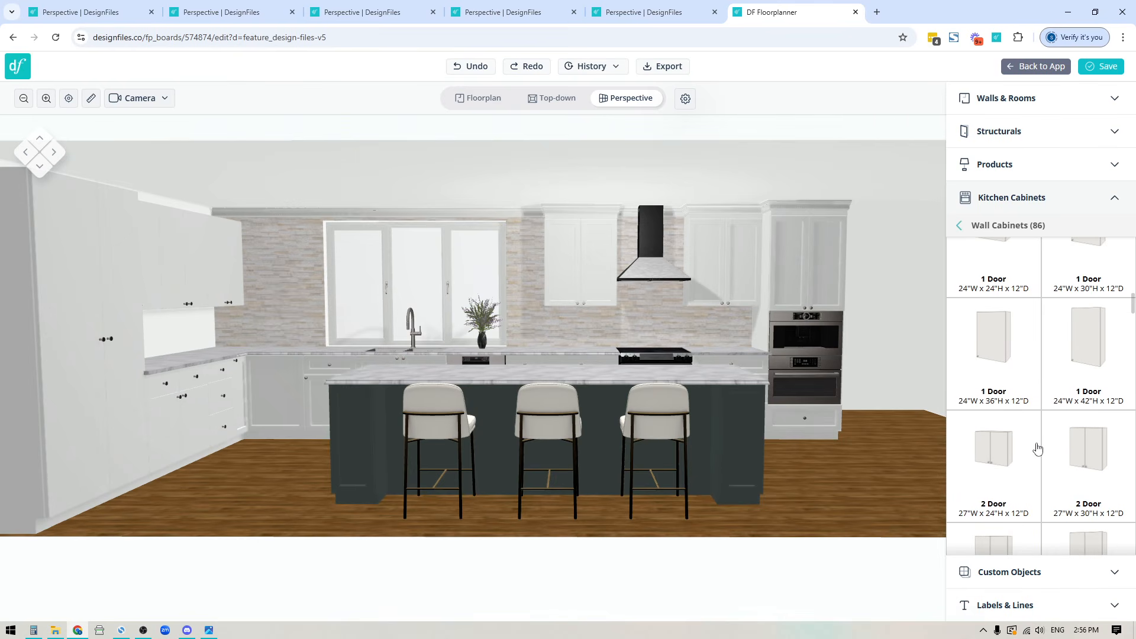
{"action": "scroll", "coordinate": [1038, 449], "scroll_direction": "up", "scroll_amount": 5}
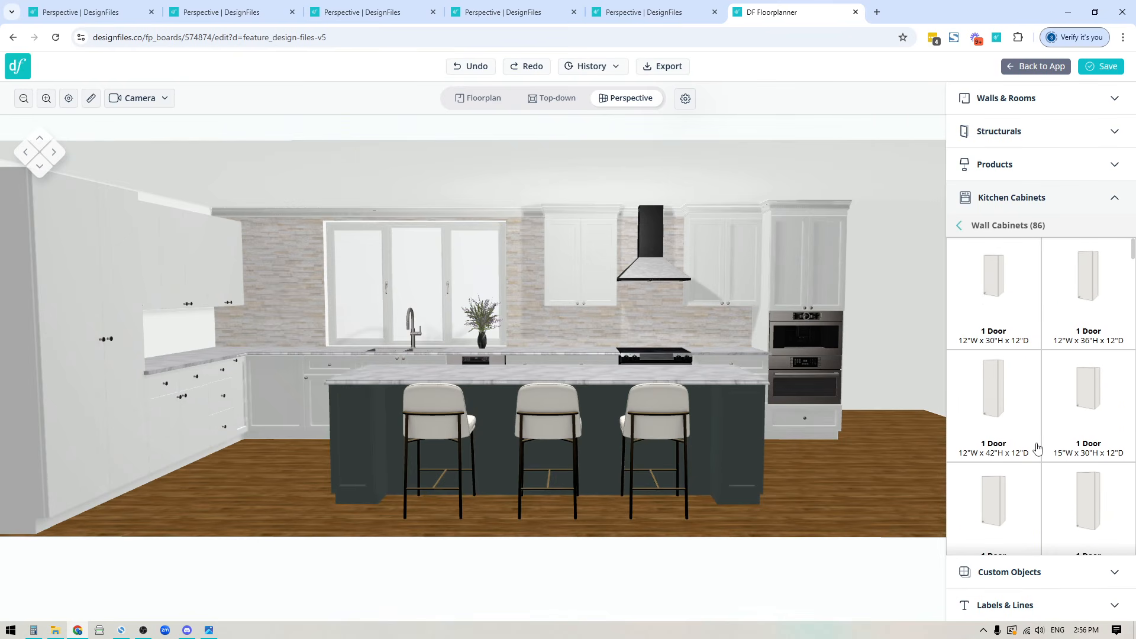